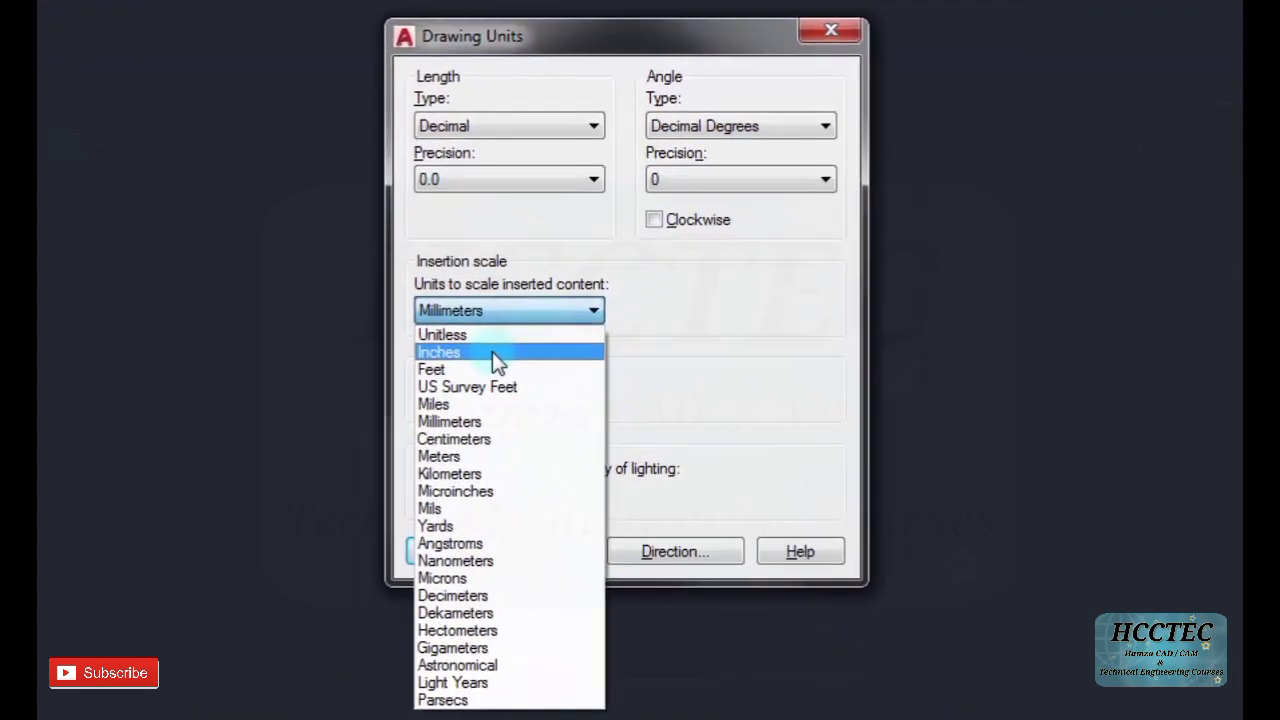
# Step: Set the drawing's insertion units to Millimeters and the length precision to 0.0, and accept the unit settings
pyautogui.click(550, 306)
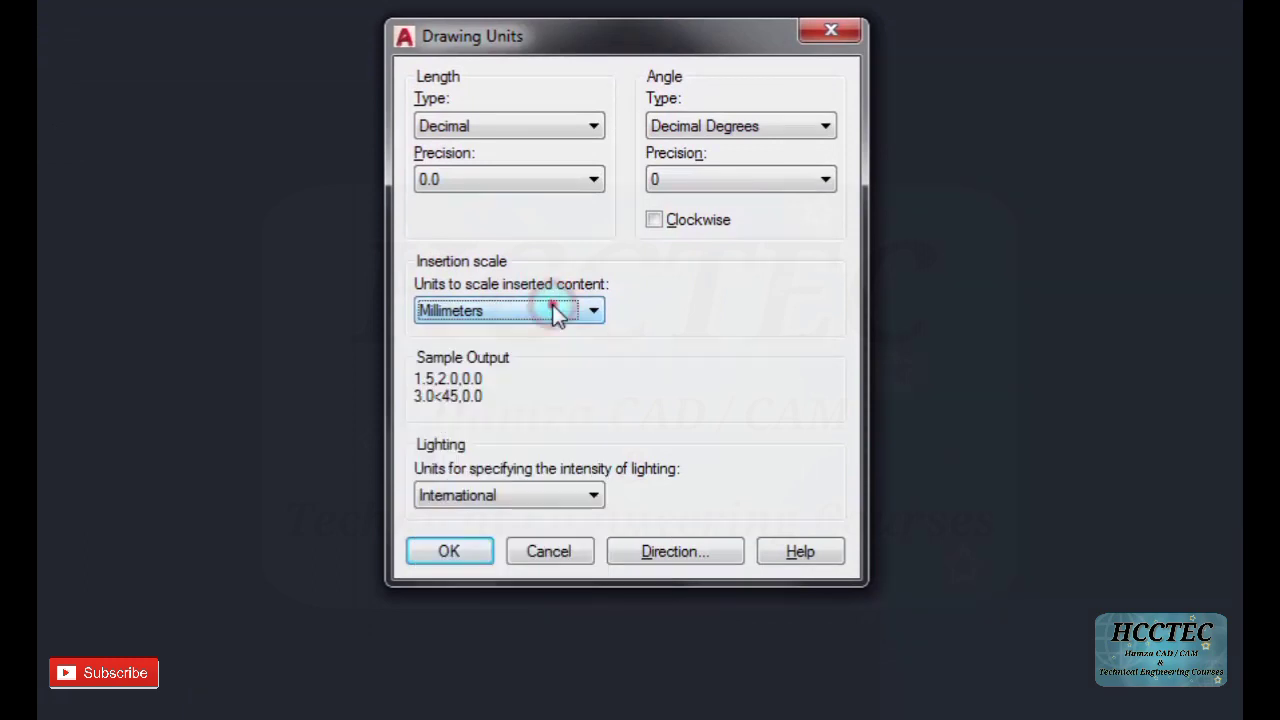
pyautogui.click(551, 306)
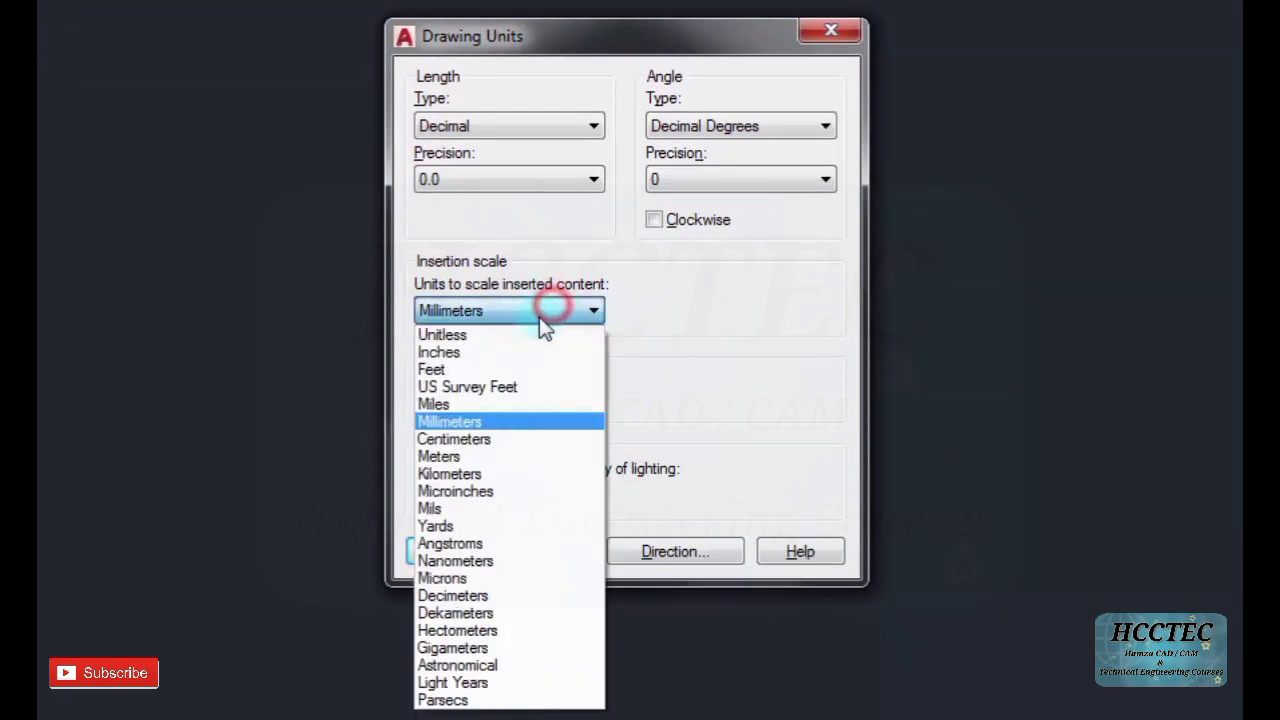
pyautogui.click(499, 425)
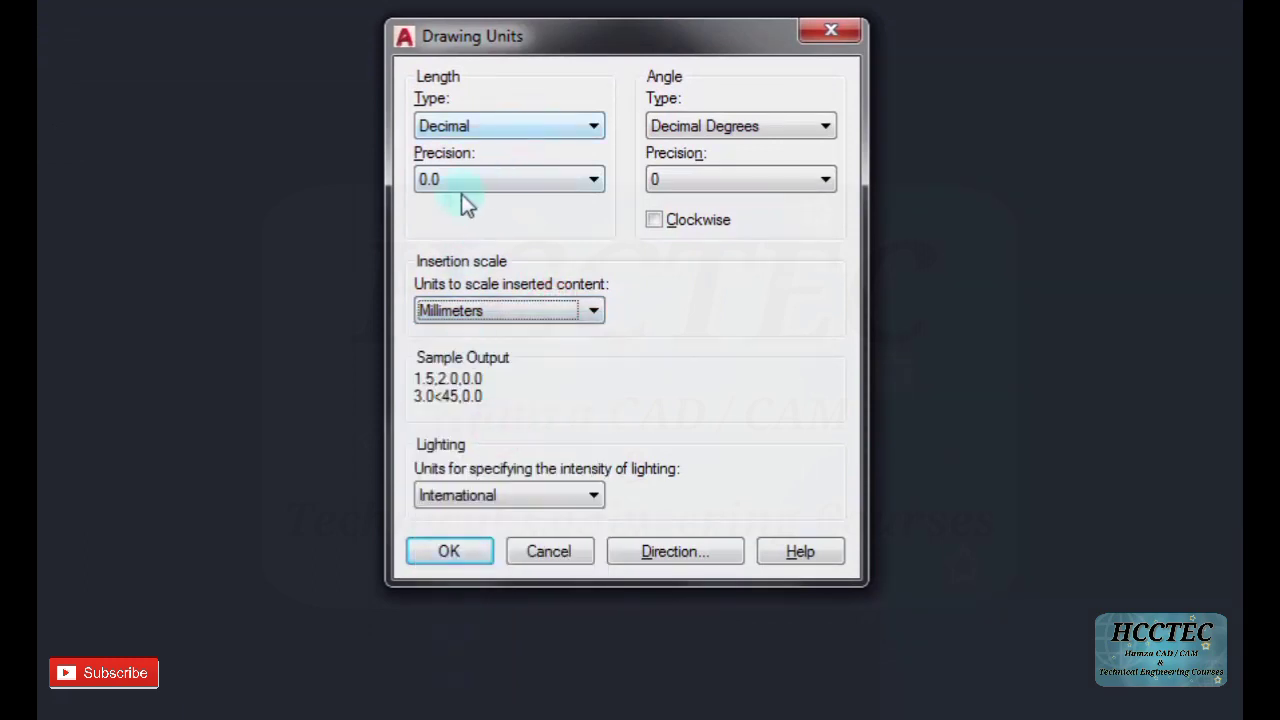
pyautogui.click(437, 183)
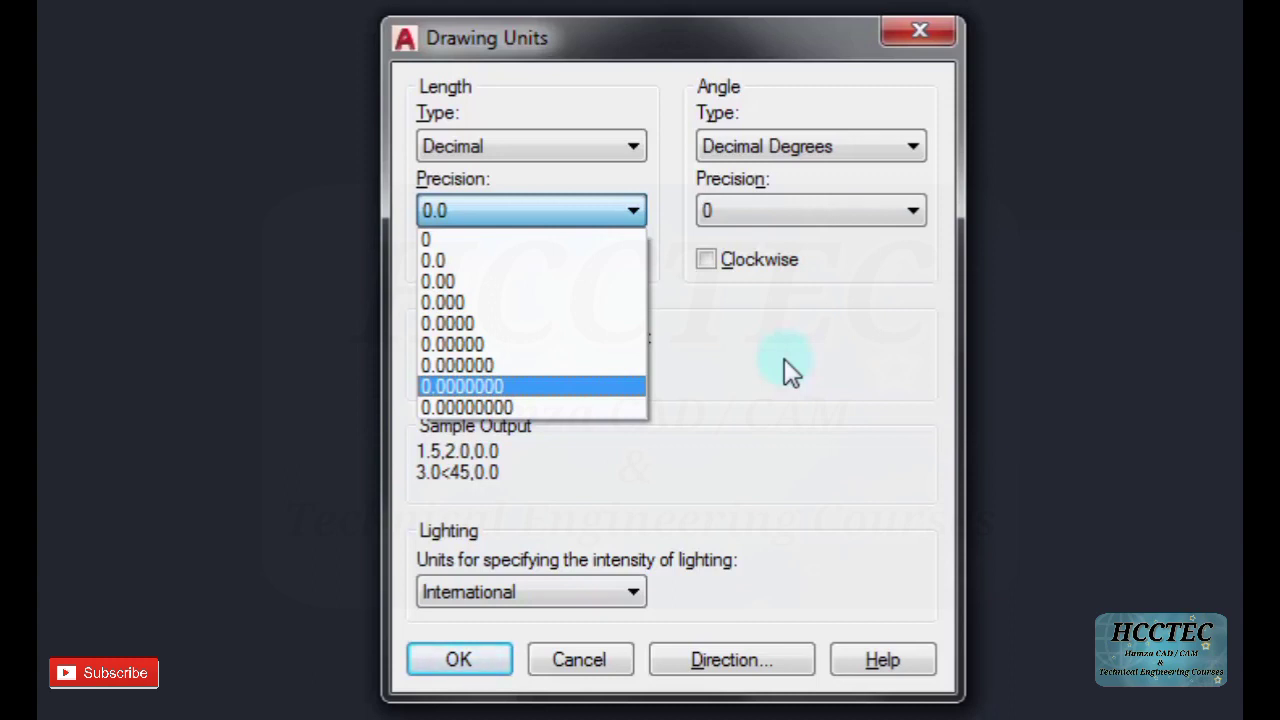
pyautogui.click(515, 265)
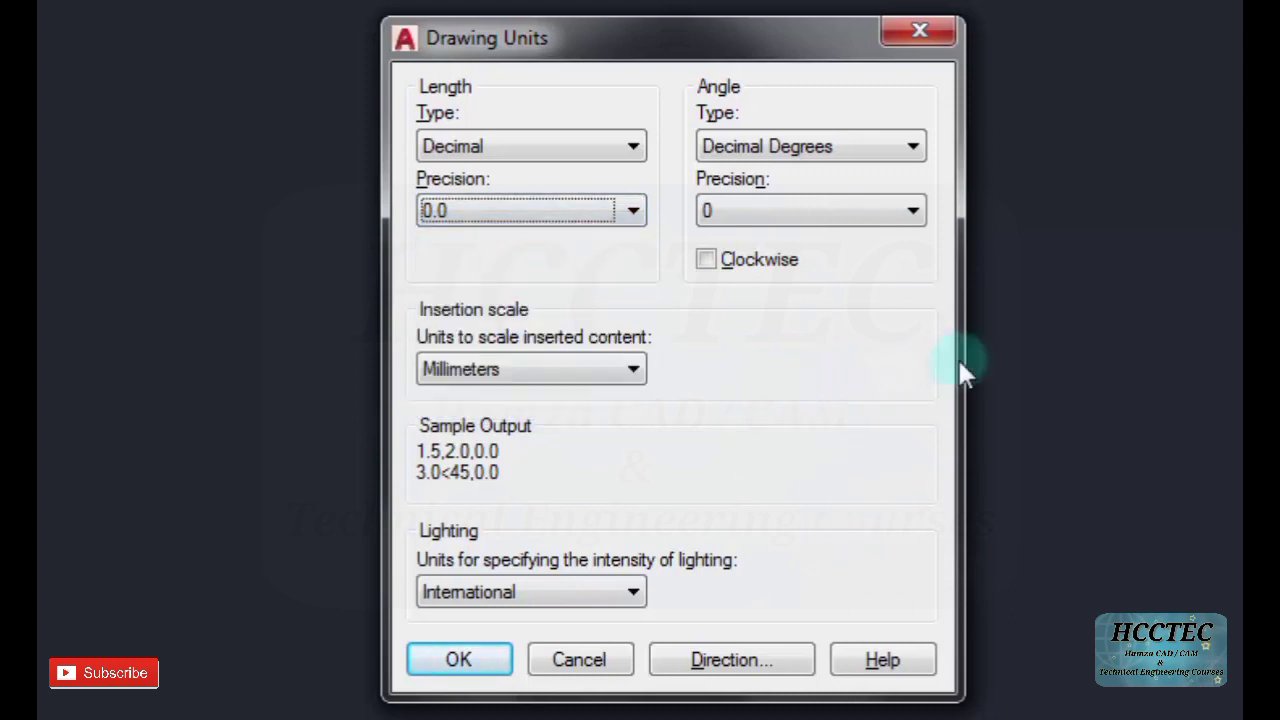
pyautogui.click(527, 208)
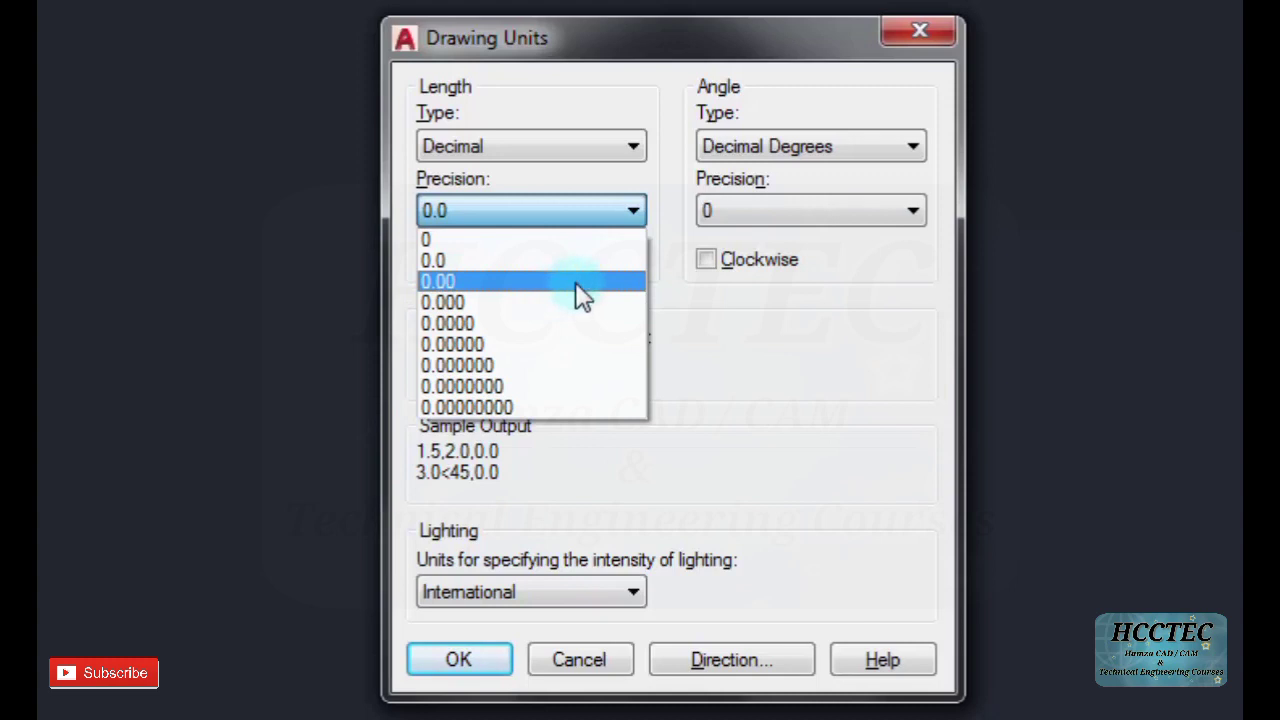
pyautogui.click(470, 260)
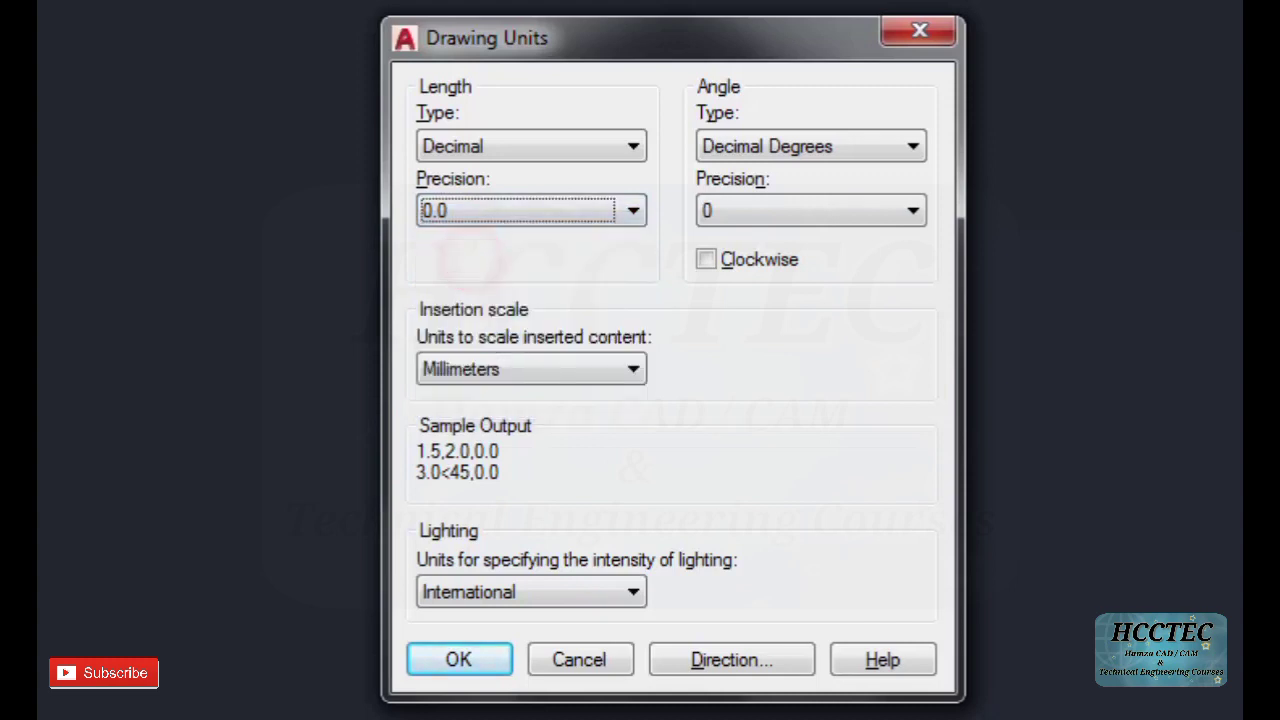
pyautogui.click(466, 657)
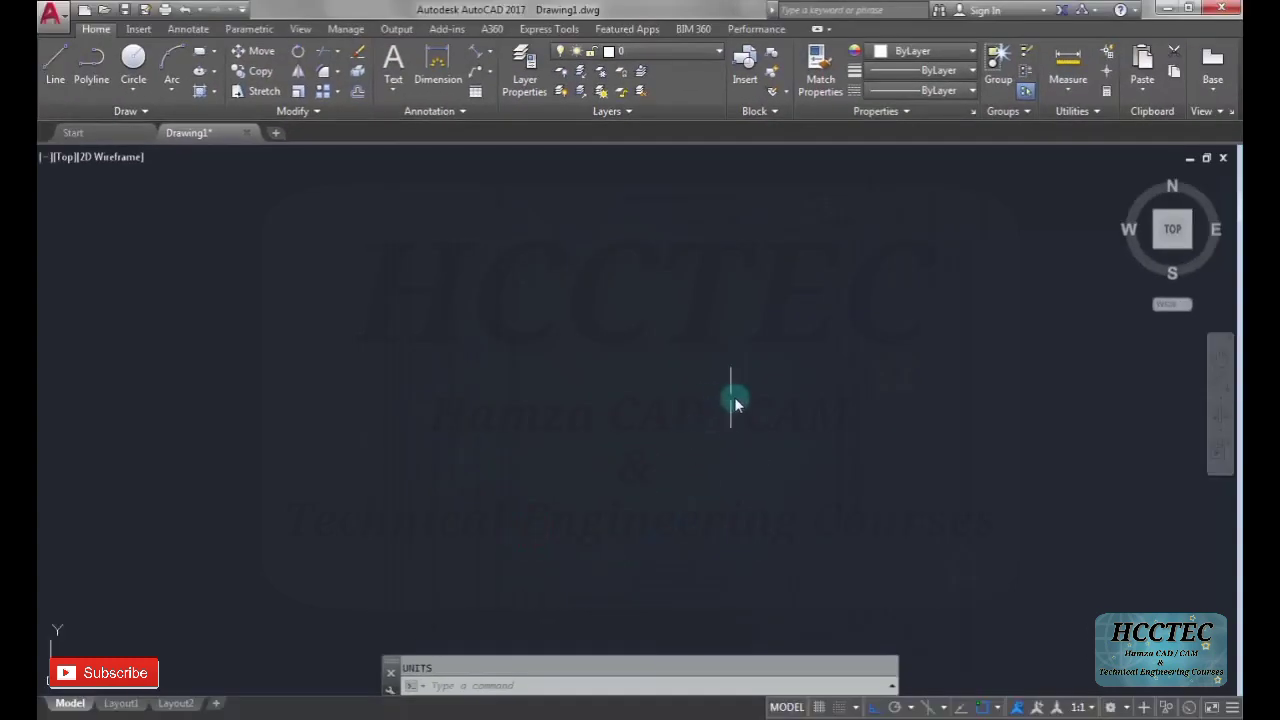
# Step: Draw a circle with a radius of 60 mm in the empty drawing area
pyautogui.write('c')
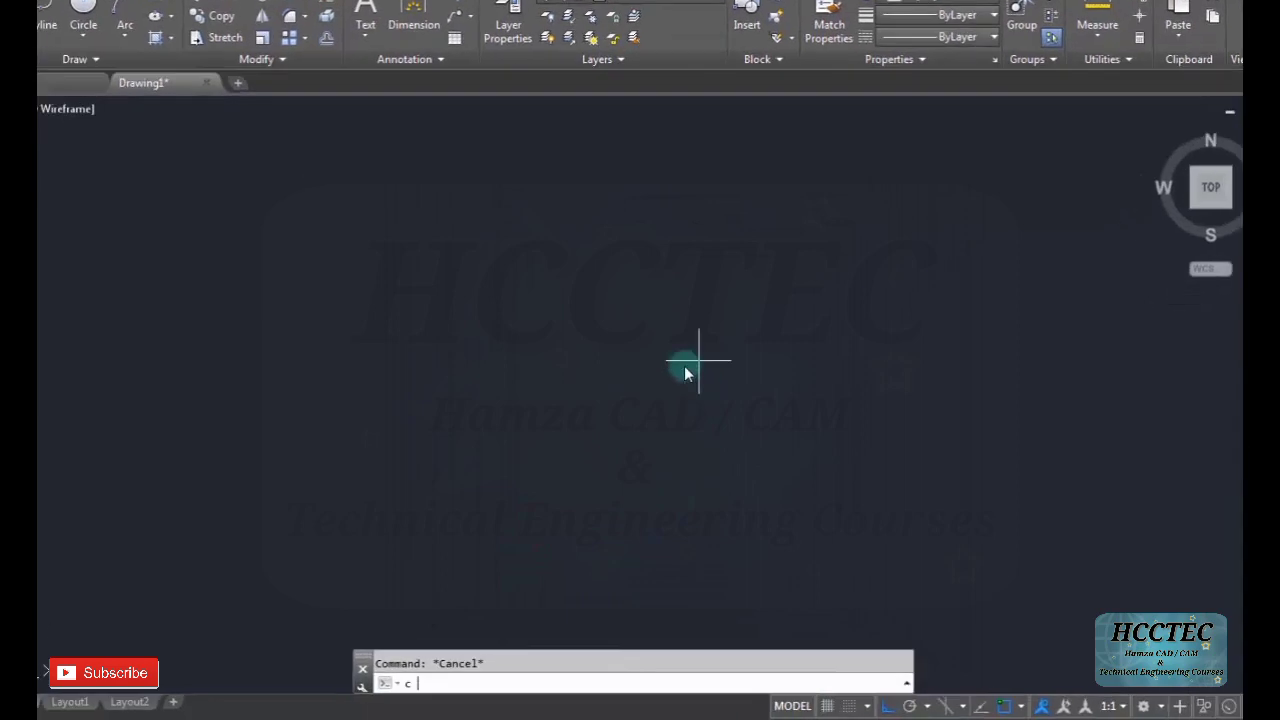
pyautogui.press('Return')
pyautogui.click(657, 420)
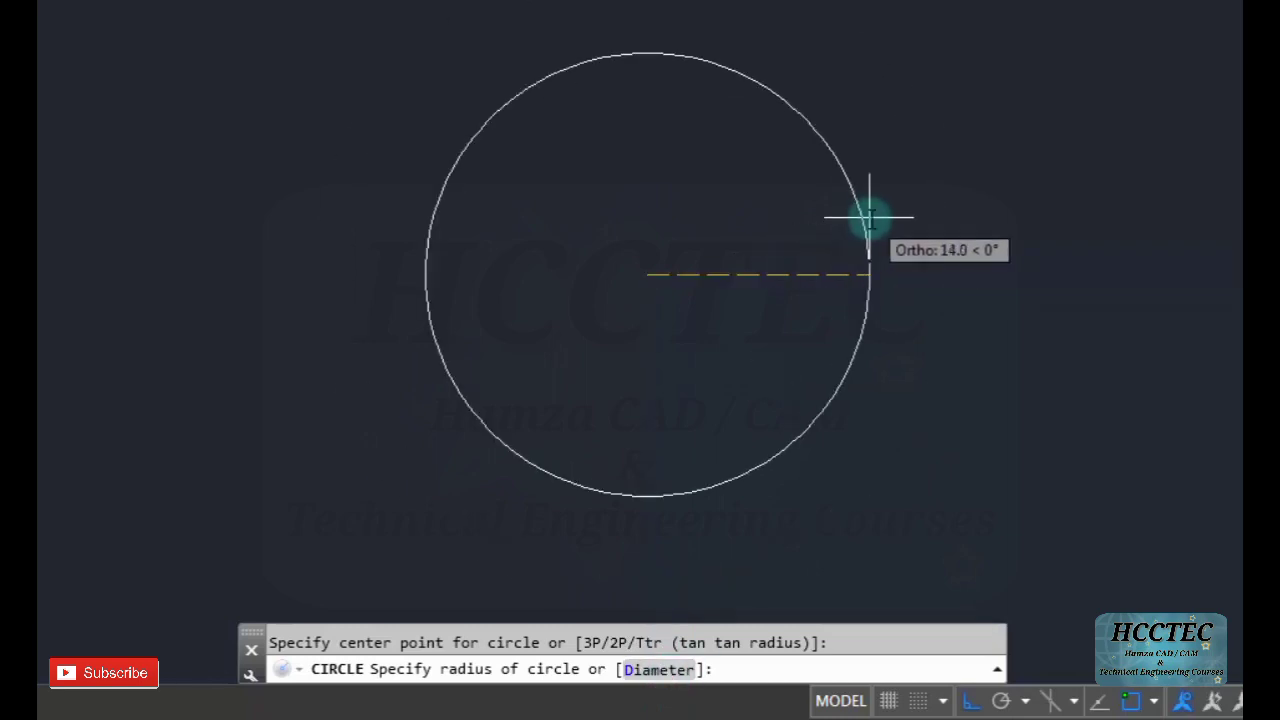
pyautogui.write('60')
pyautogui.press('Return')
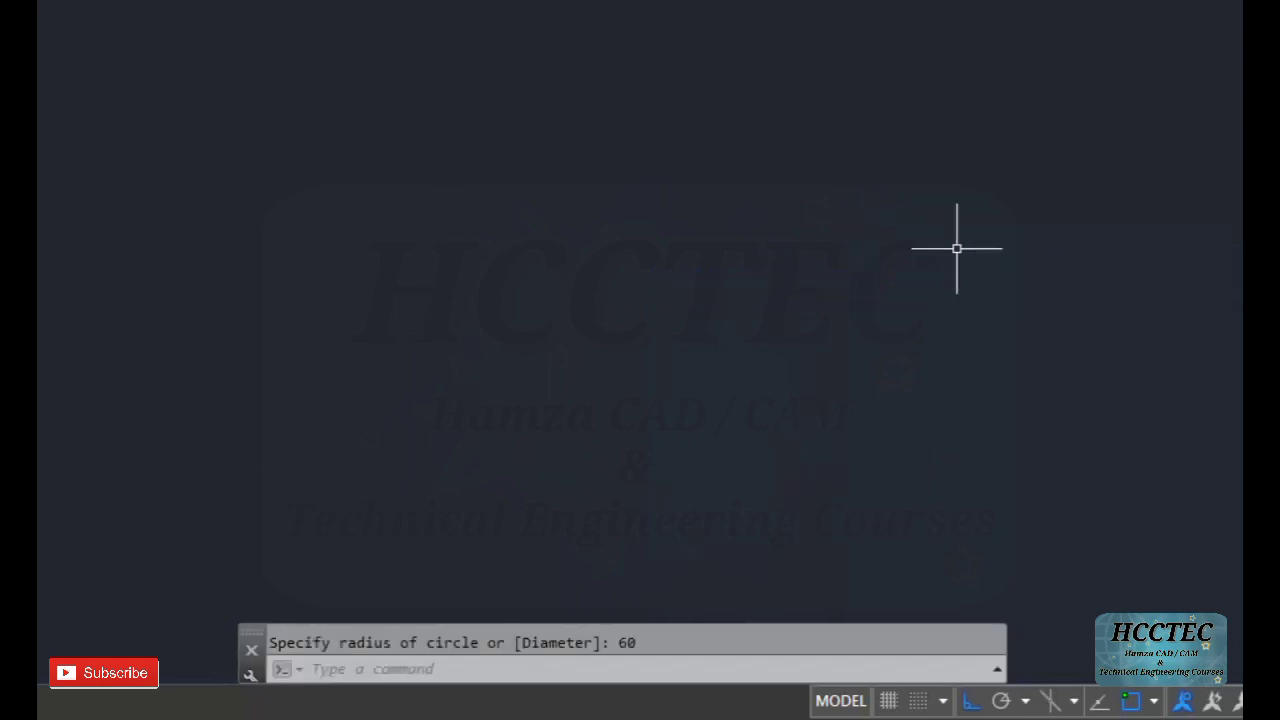
pyautogui.scroll(-1, 850, 355)
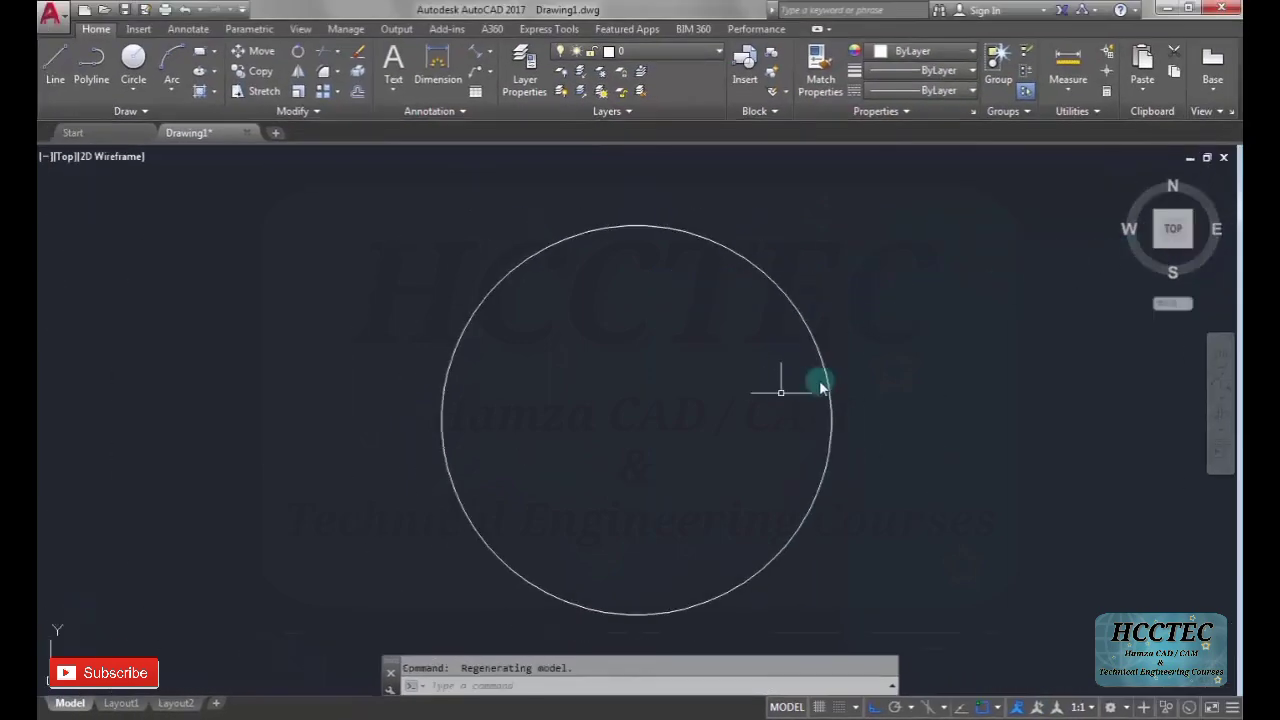
pyautogui.scroll(-2, 897, 371)
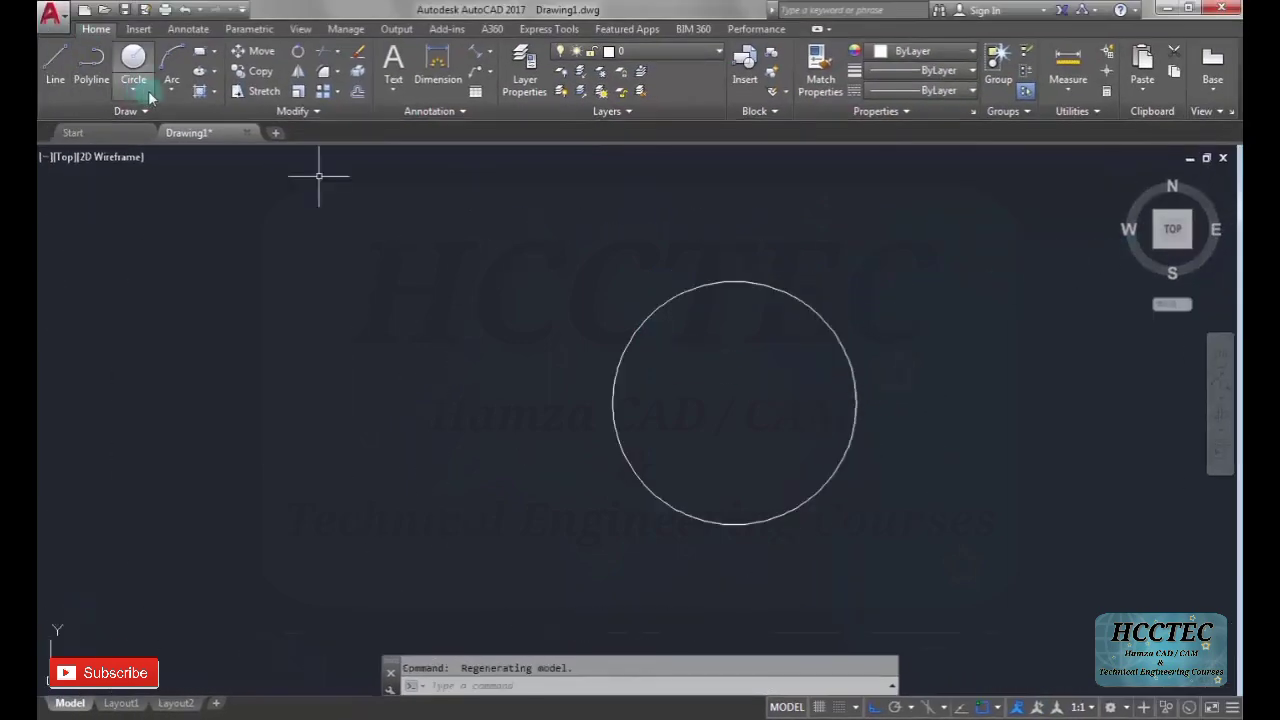
pyautogui.click(138, 87)
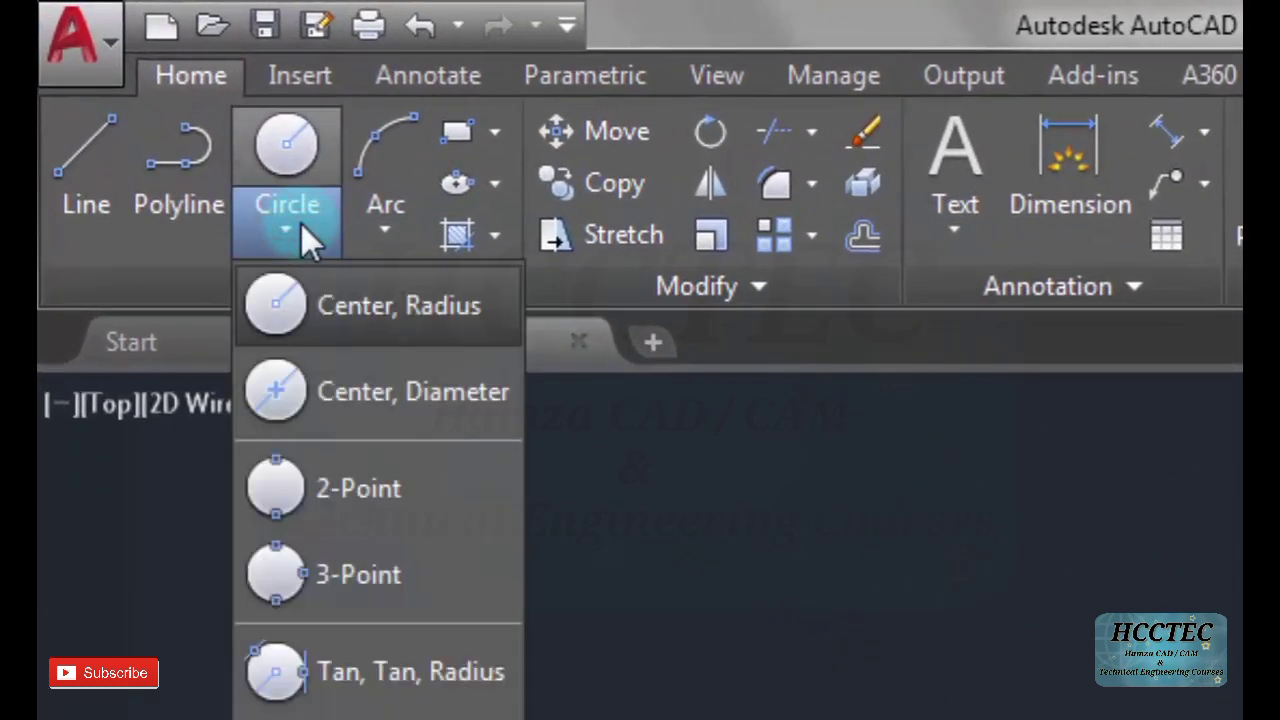
pyautogui.click(398, 310)
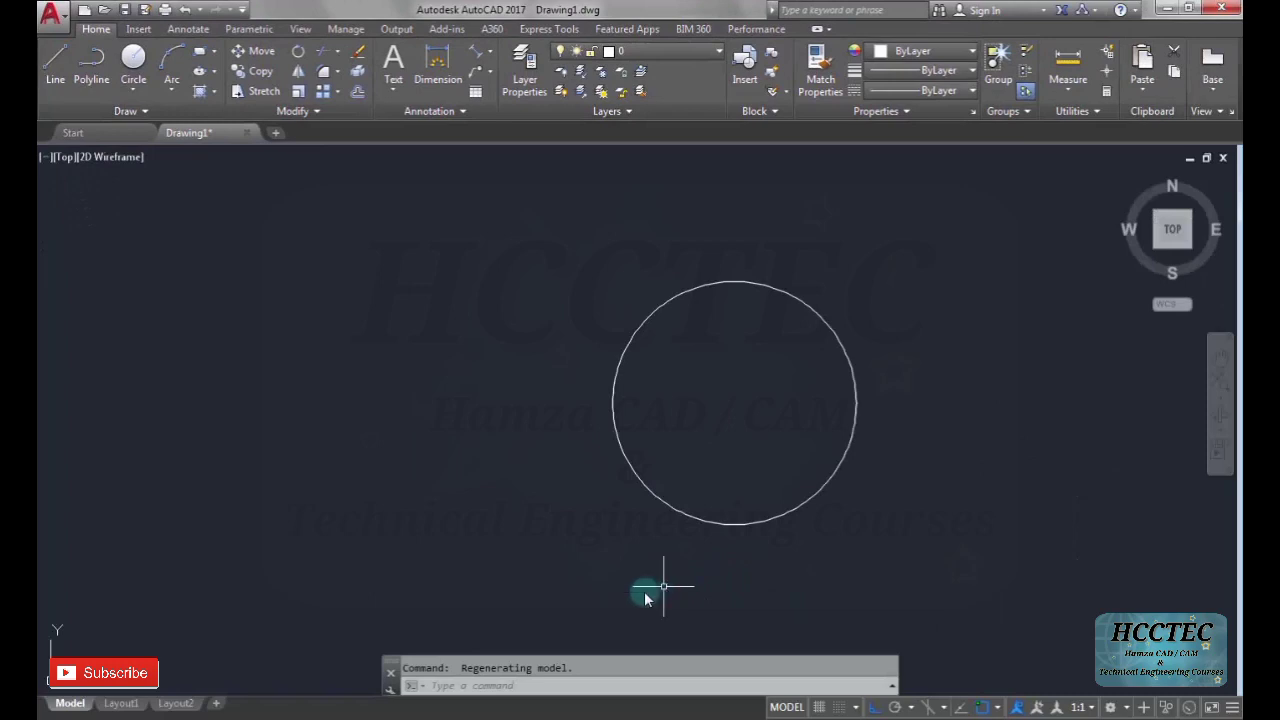
pyautogui.scroll(2, 925, 365)
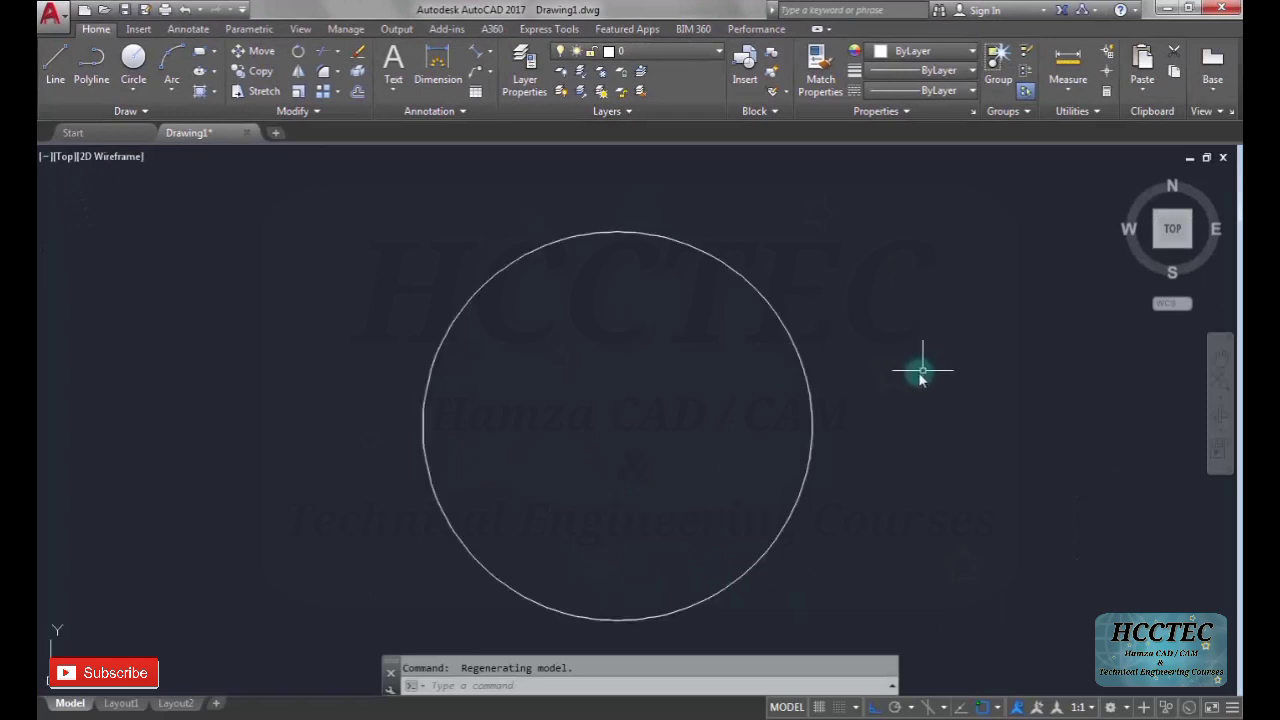
pyautogui.scroll(-2, 790, 385)
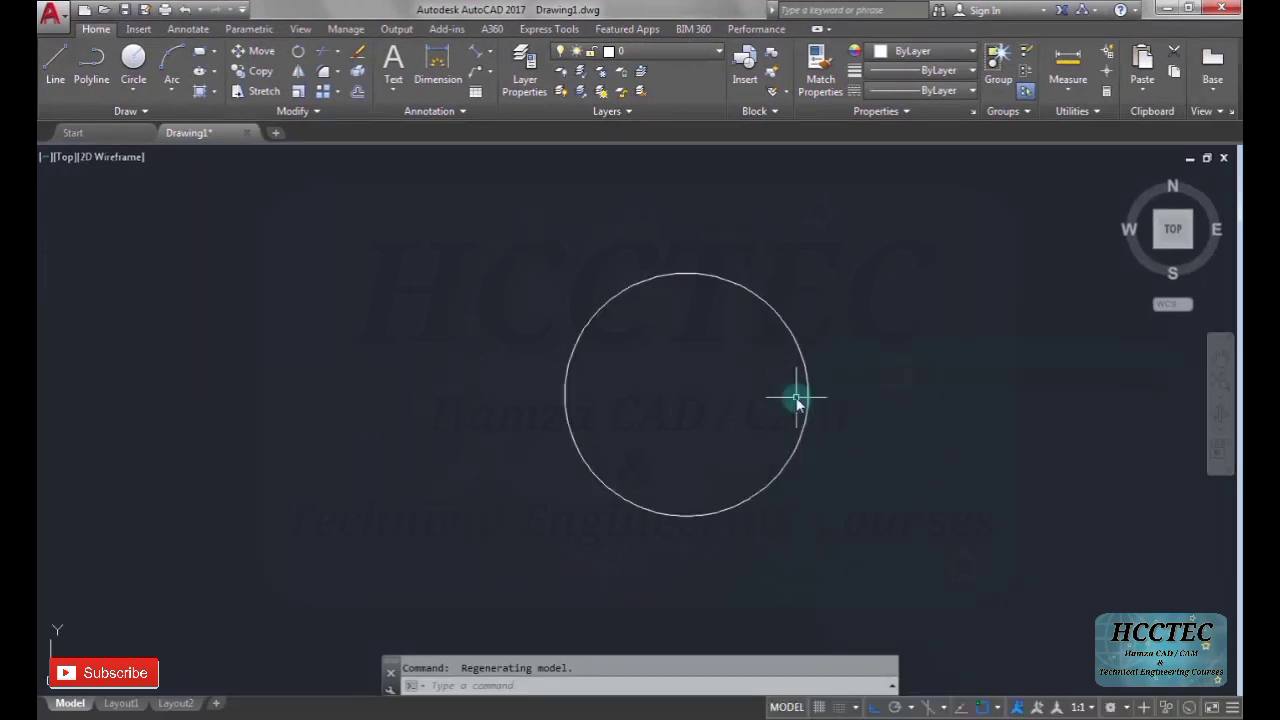
pyautogui.scroll(2, 757, 443)
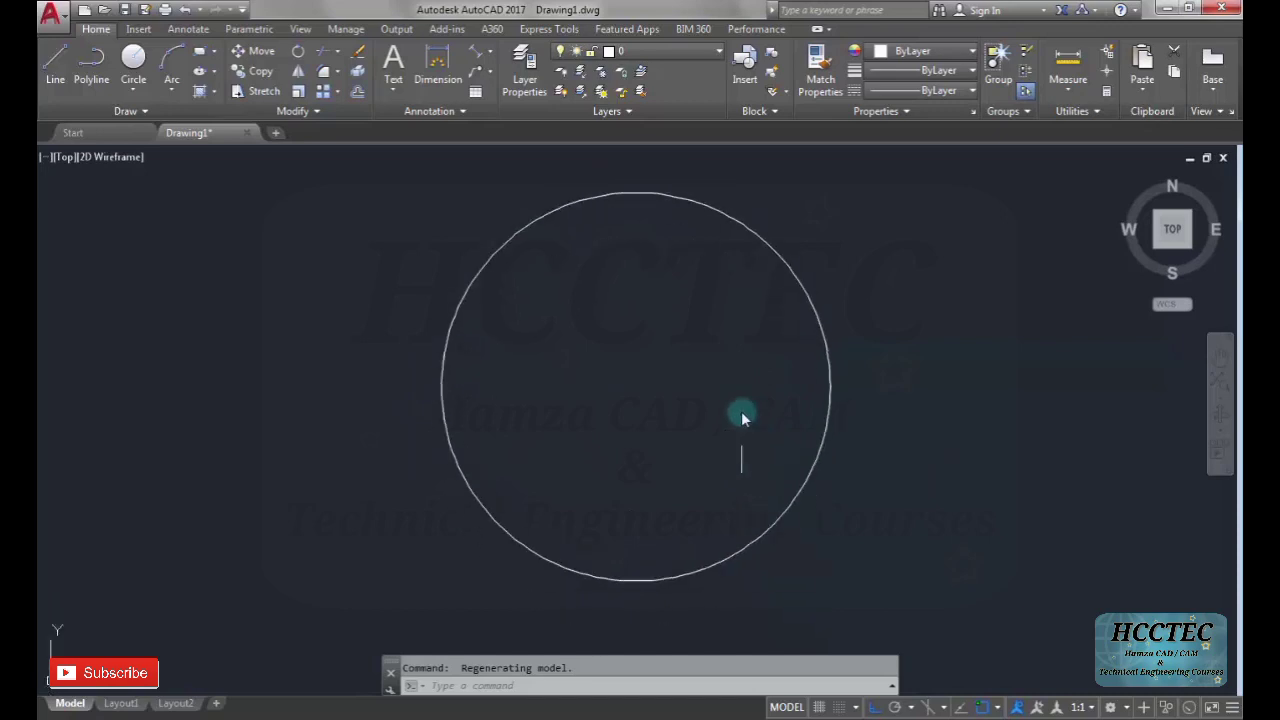
pyautogui.scroll(-4, 790, 435)
pyautogui.scroll(2, 800, 443)
pyautogui.moveTo(800, 440); pyautogui.dragTo(748, 424, button='middle')
pyautogui.moveTo(636, 352); pyautogui.dragTo(699, 342, button='middle')
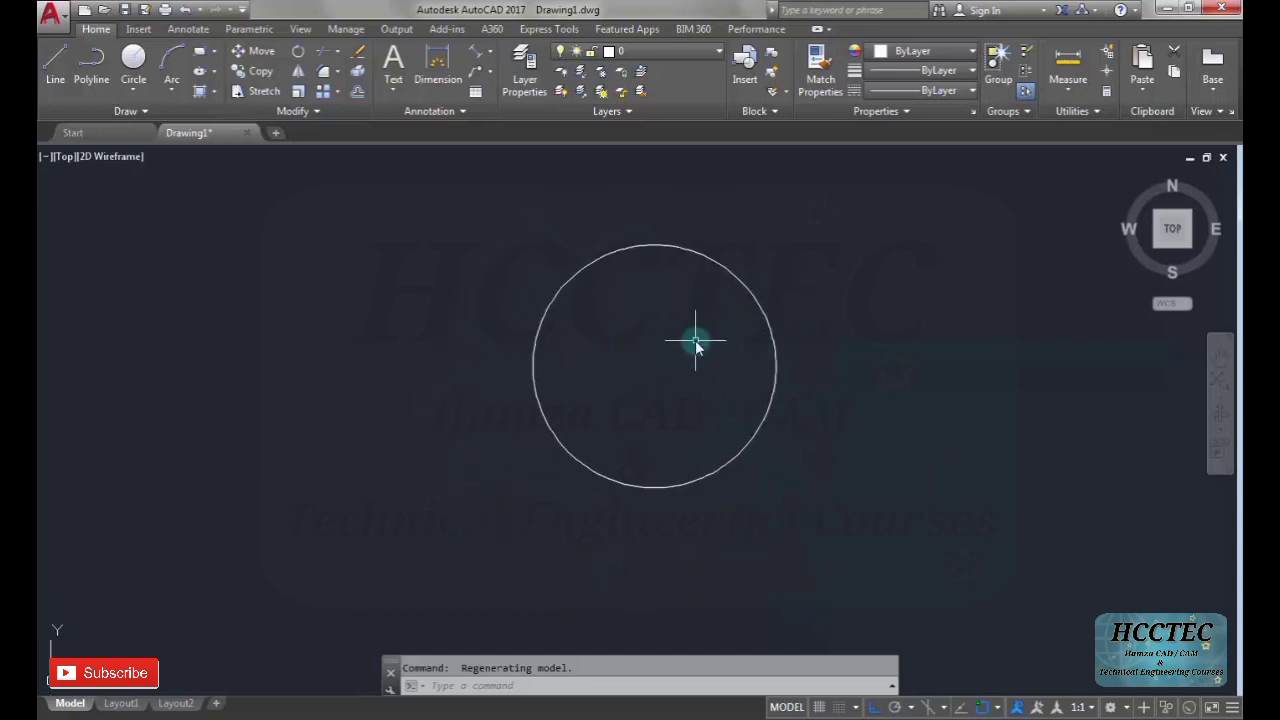
# Step: Draw a concentric circle with a radius of 30 mm from the centre of the existing circle
pyautogui.write('c')
pyautogui.press('Return')
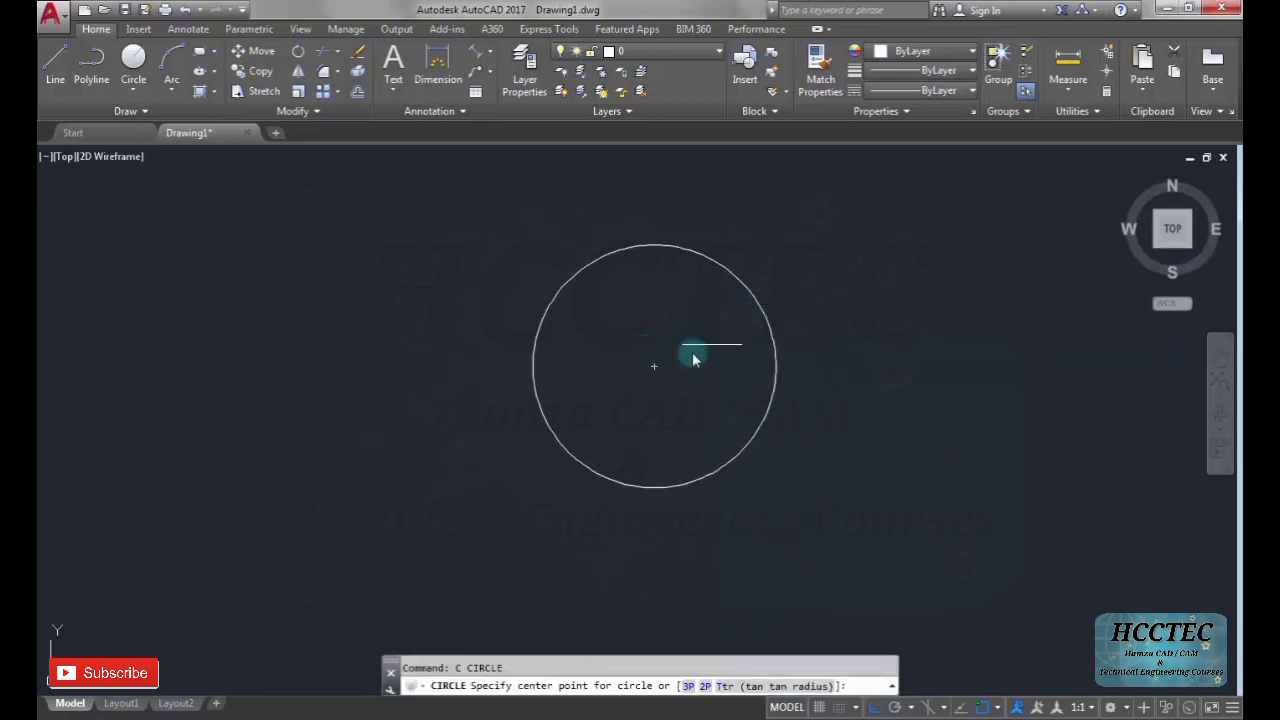
pyautogui.click(650, 369)
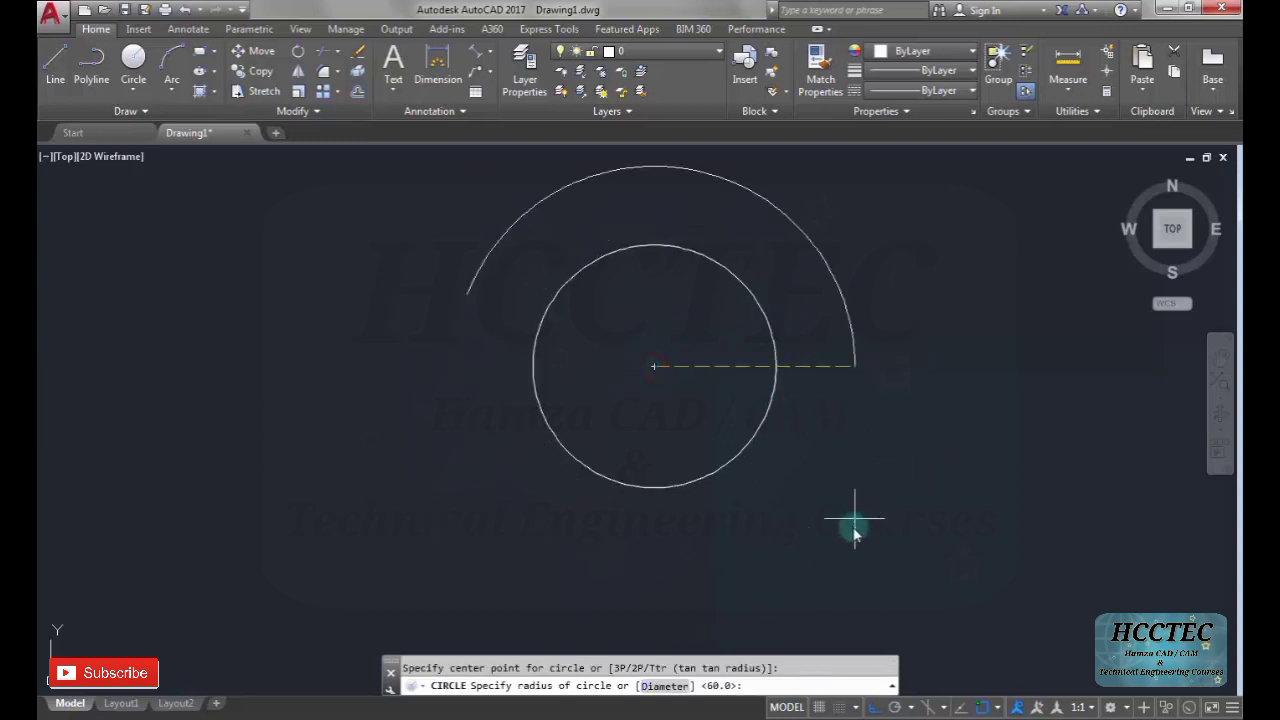
pyautogui.write('3')
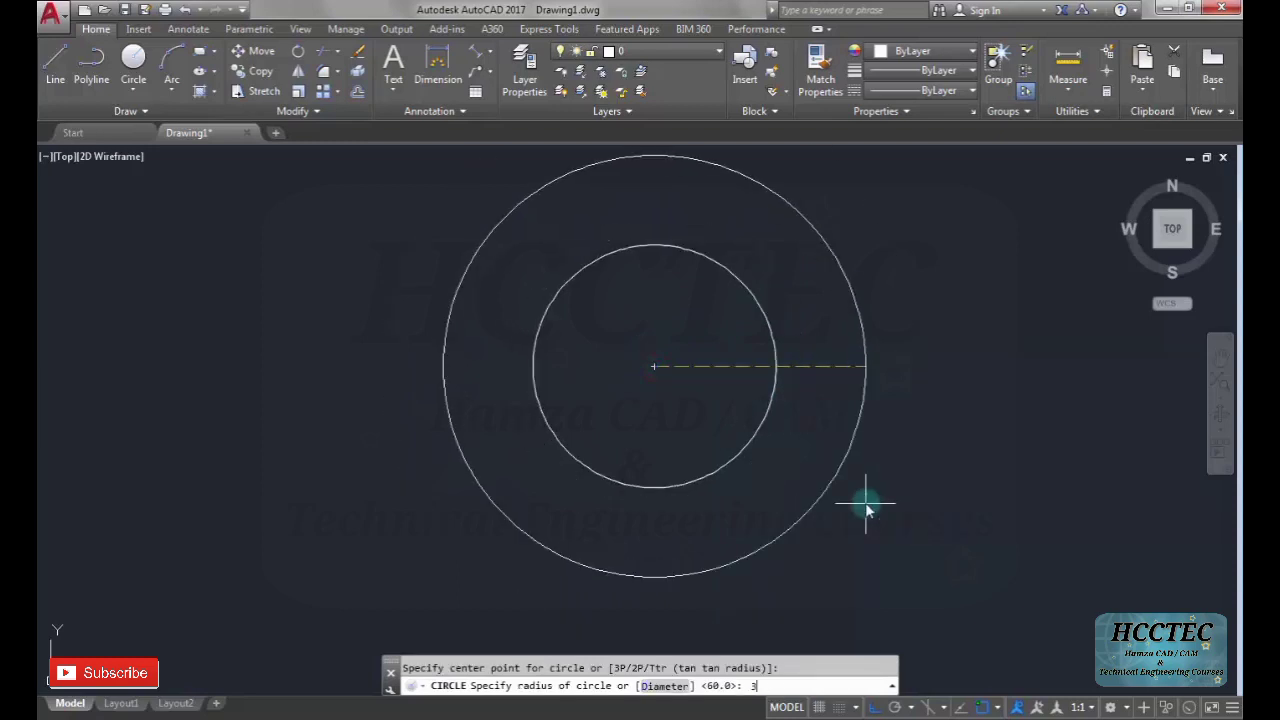
pyautogui.write('0')
pyautogui.press('Return')
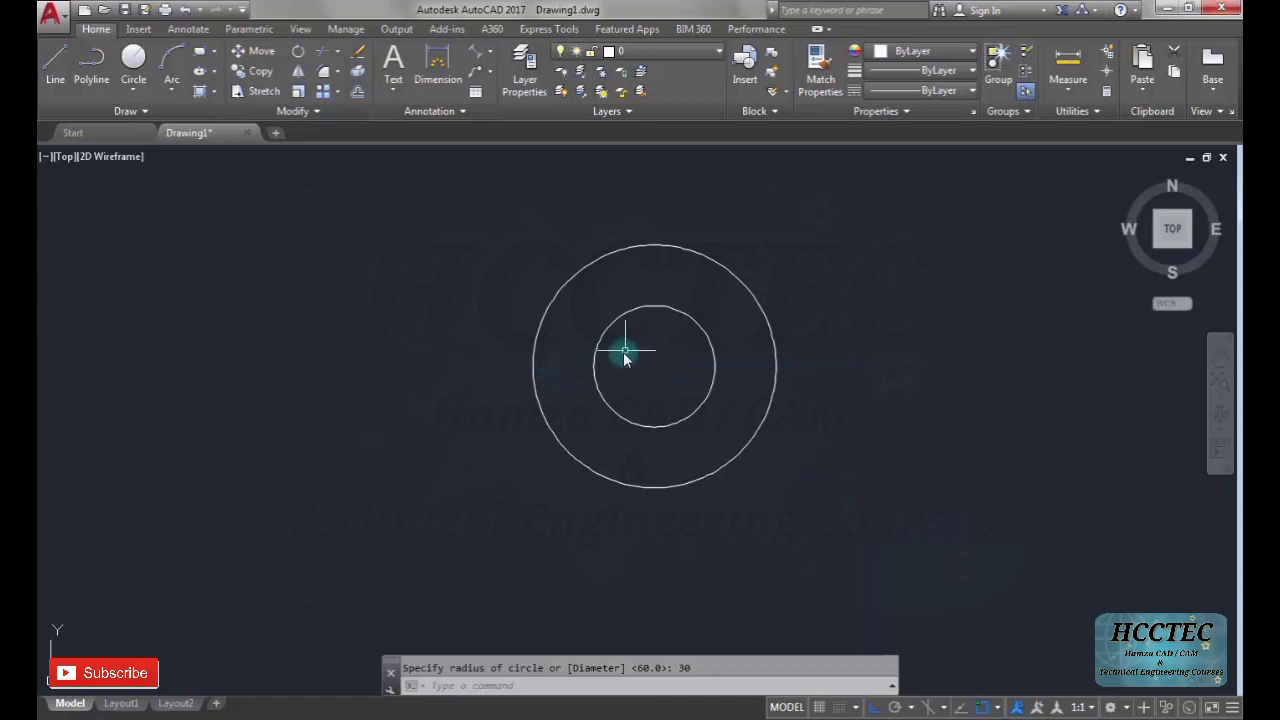
pyautogui.scroll(4, 623, 362)
pyautogui.scroll(-4, 623, 366)
pyautogui.press('Escape')
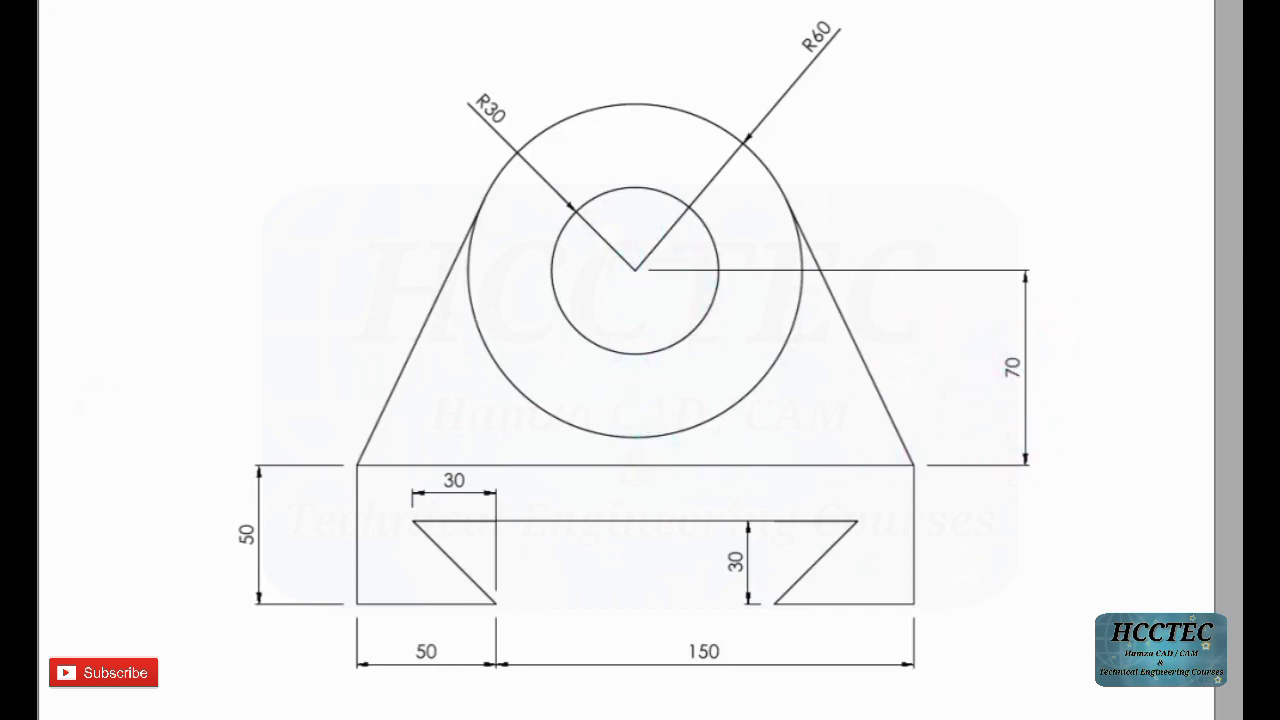
# Step: Switch from the reference drawing back to AutoCAD and draw a 70 mm line straight down from the circles' common centre
pyautogui.moveTo(326, 714)
pyautogui.click(326, 665)
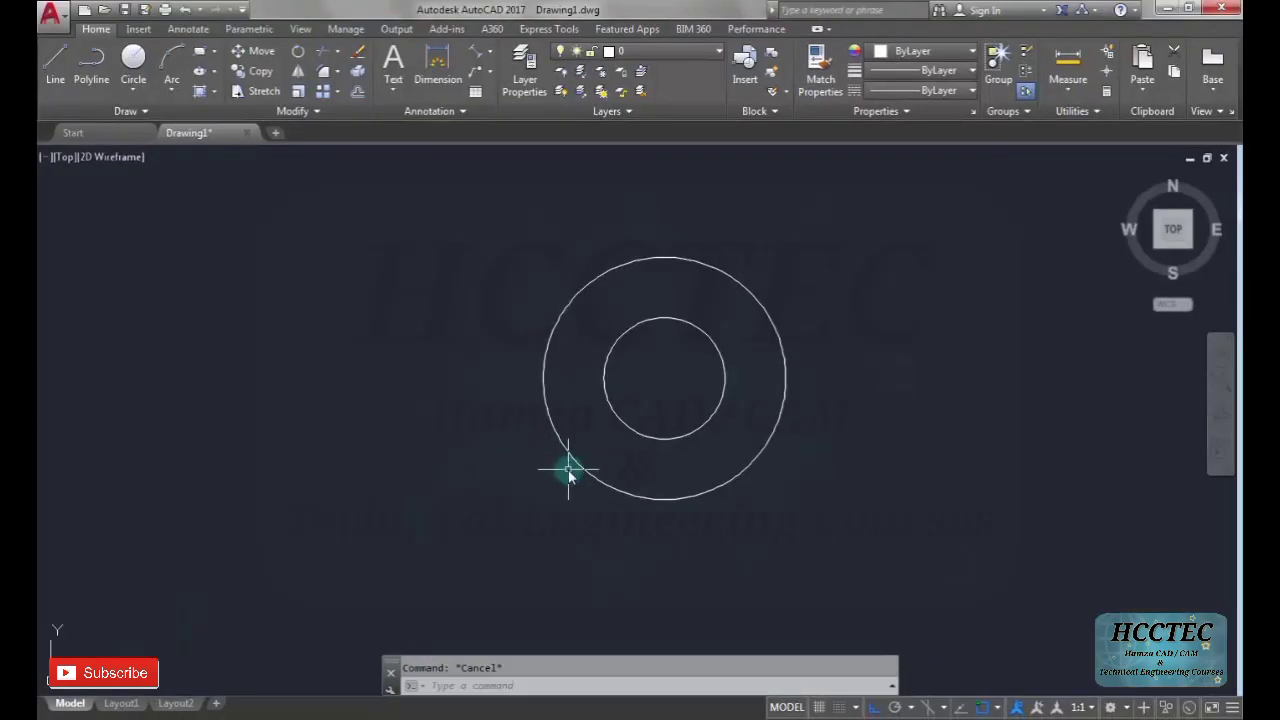
pyautogui.write('l')
pyautogui.press('Return')
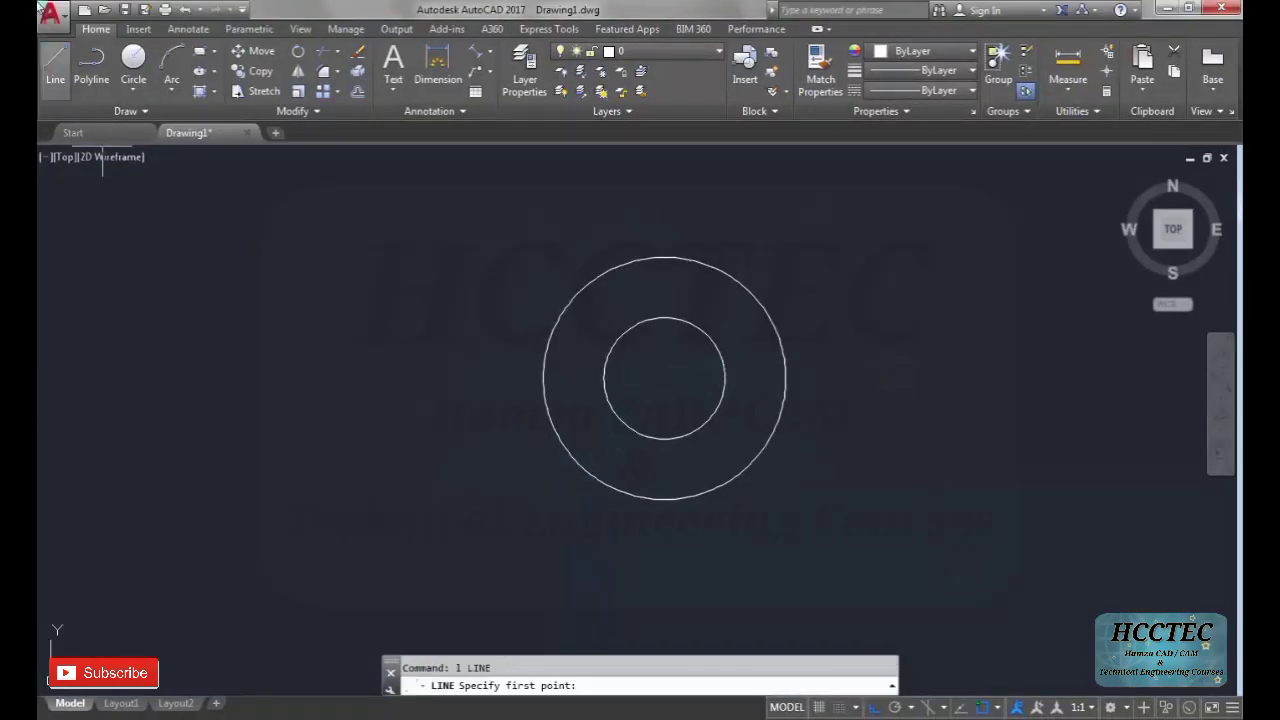
pyautogui.click(664, 378)
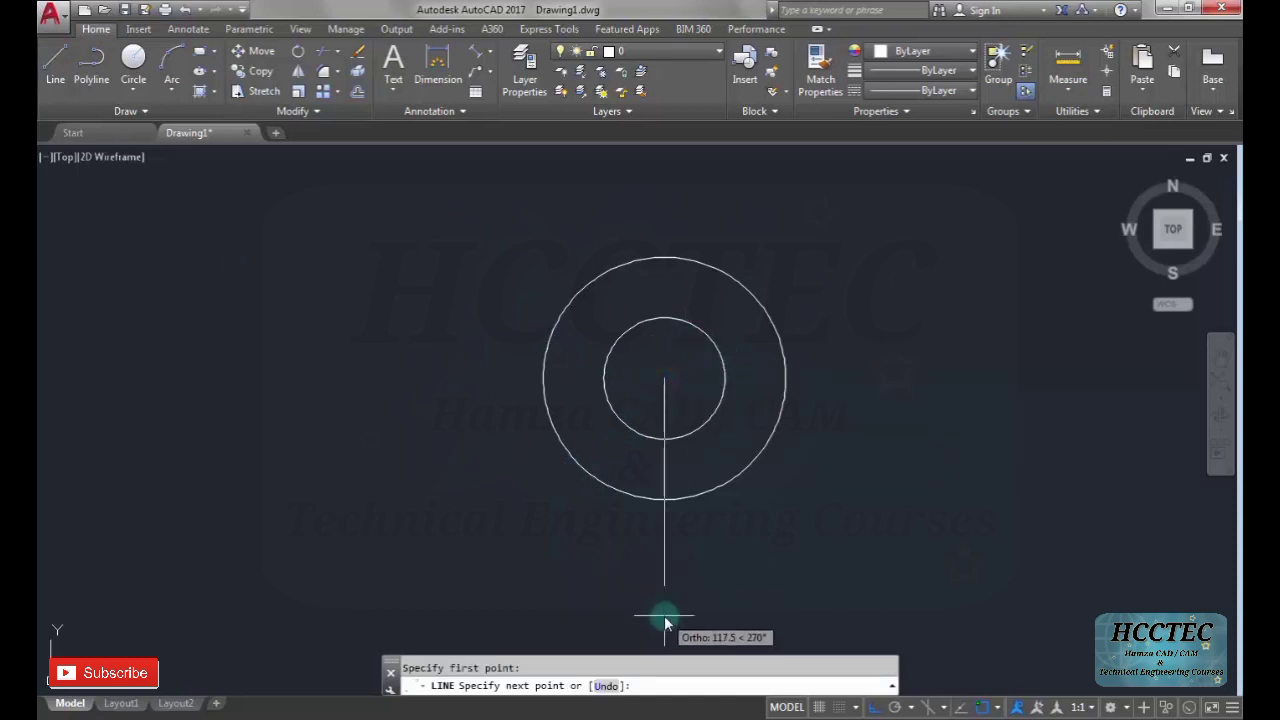
pyautogui.write('7')
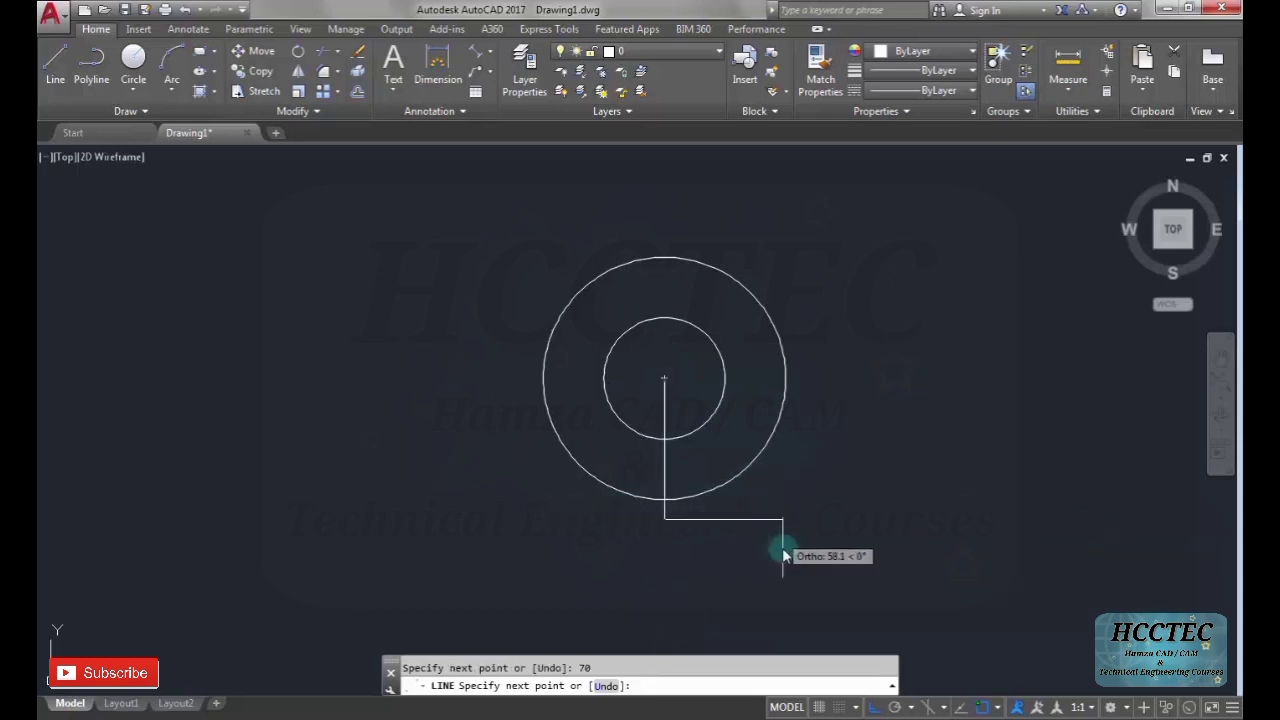
pyautogui.press('Escape')
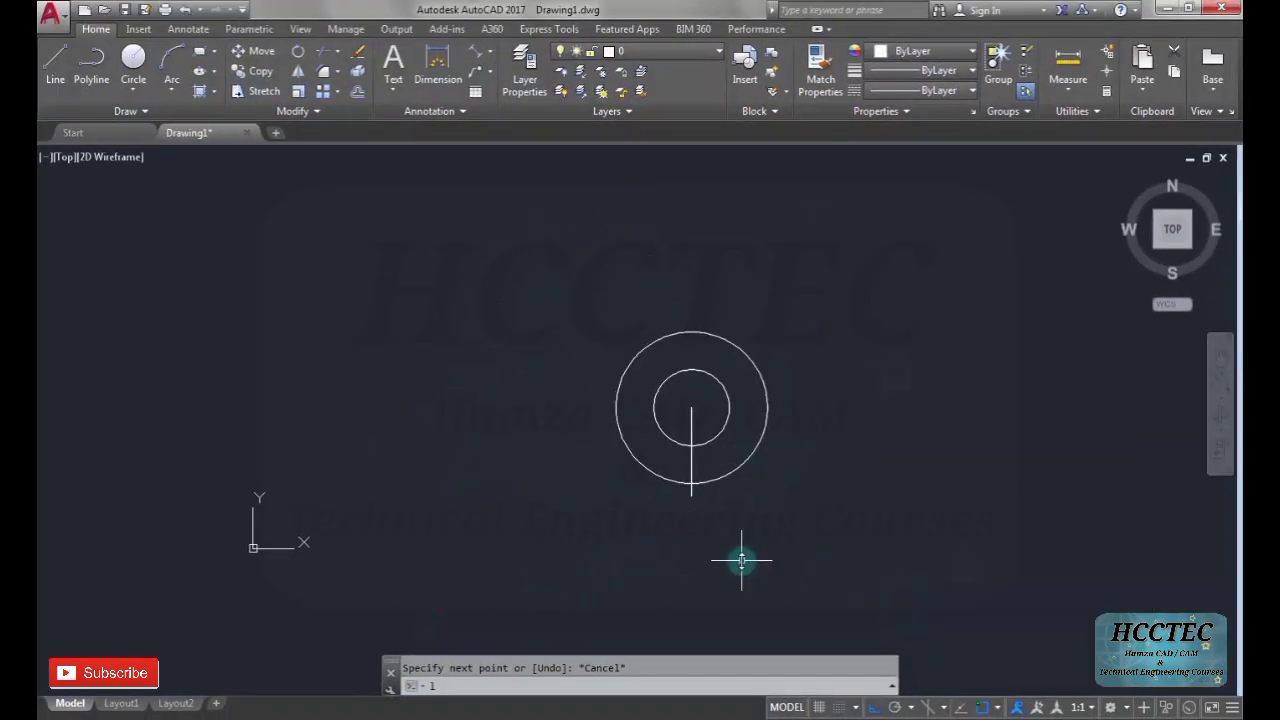
# Step: Draw a separate horizontal line 200 mm long below the circles
pyautogui.press('Return')
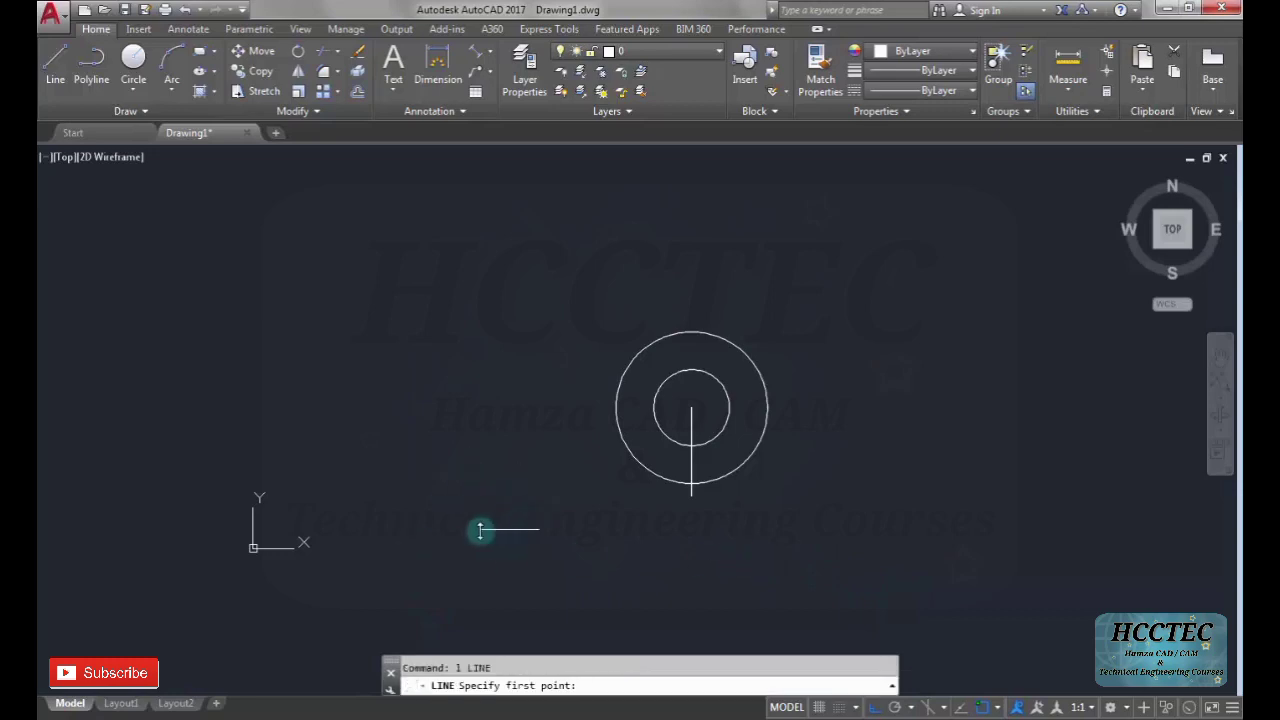
pyautogui.click(508, 545)
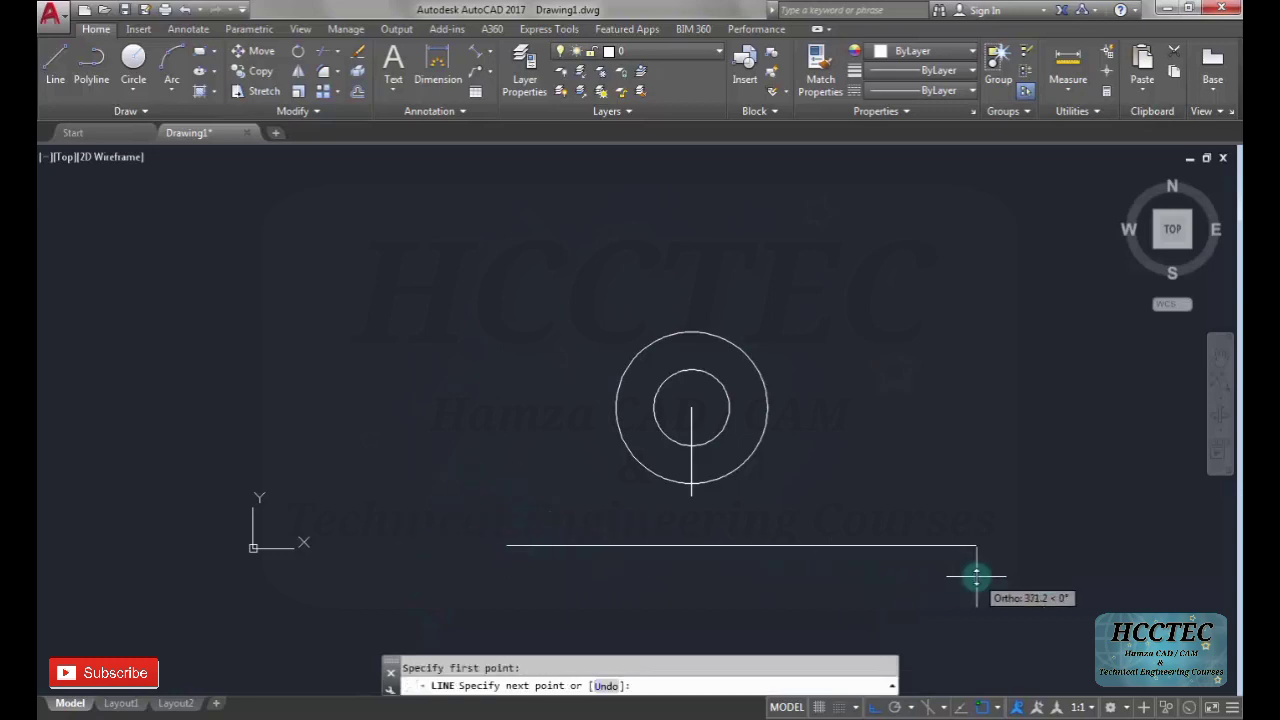
pyautogui.write('200')
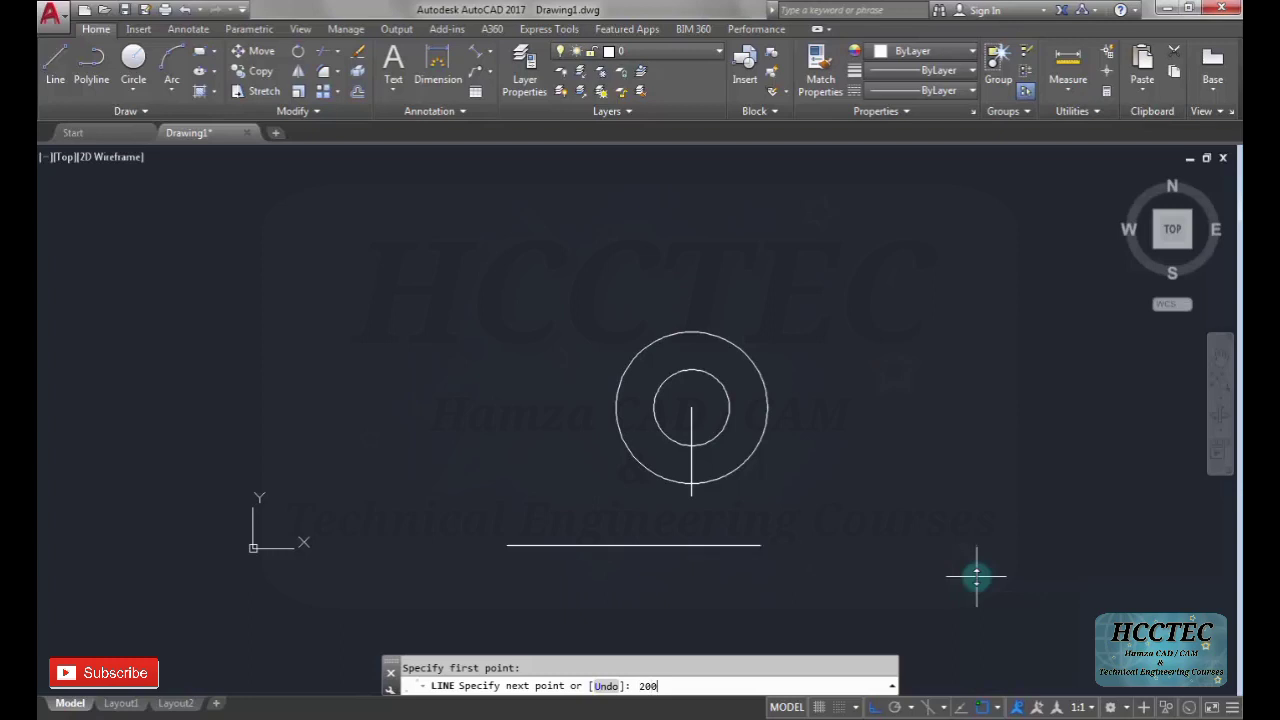
pyautogui.press('Escape')
# Step: Move the 200 mm horizontal line by its midpoint onto the lower endpoint of the vertical line
pyautogui.click(663, 571)
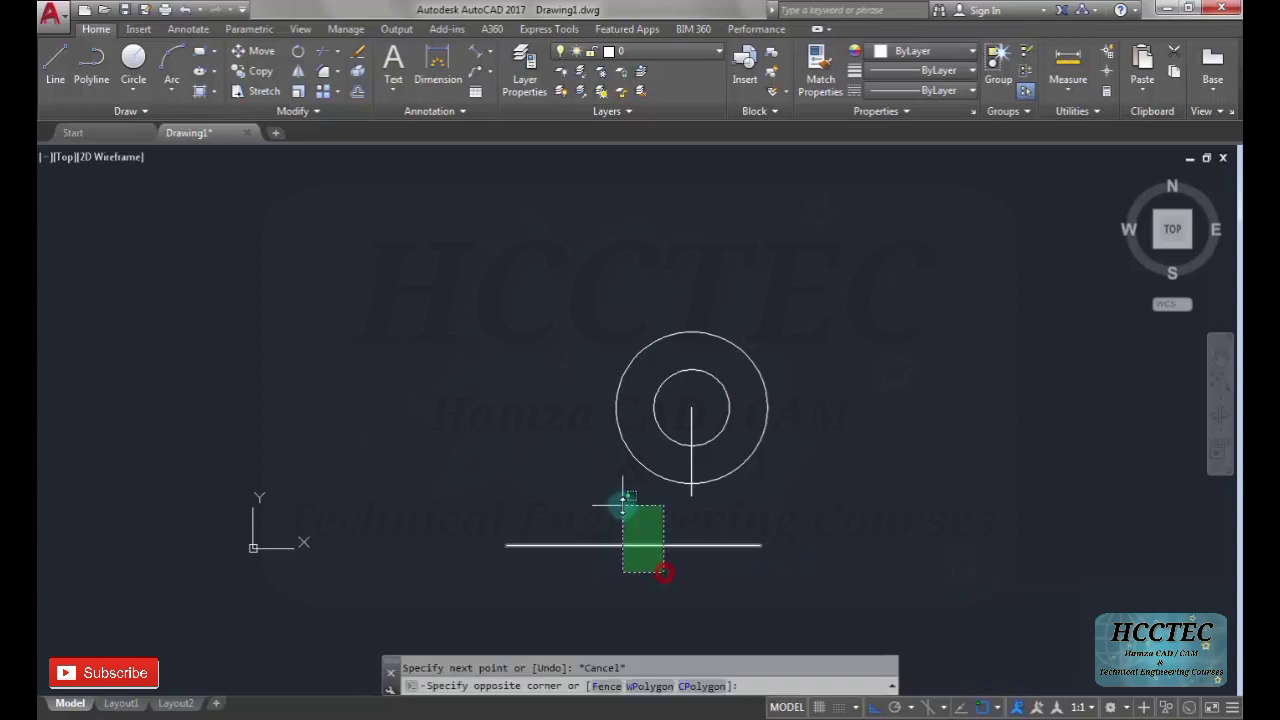
pyautogui.click(623, 505)
pyautogui.scroll(4, 623, 557)
pyautogui.scroll(-2, 703, 491)
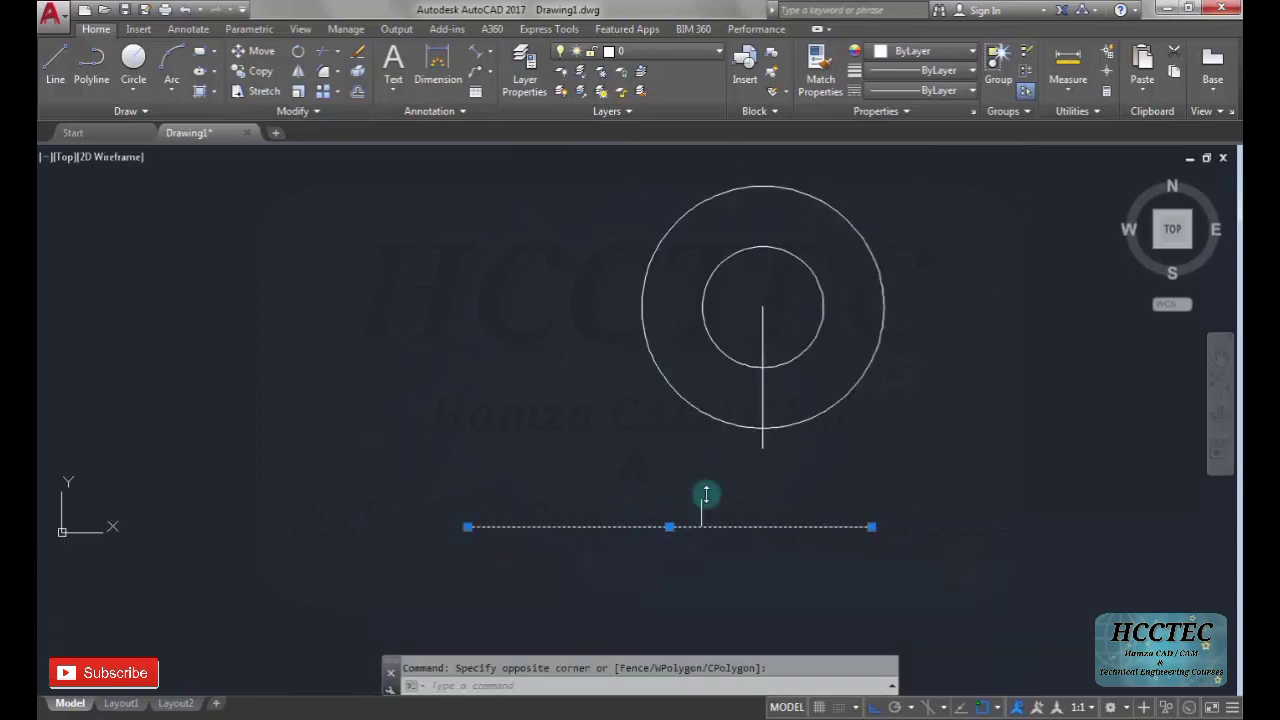
pyautogui.moveTo(703, 491); pyautogui.dragTo(678, 537, button='middle')
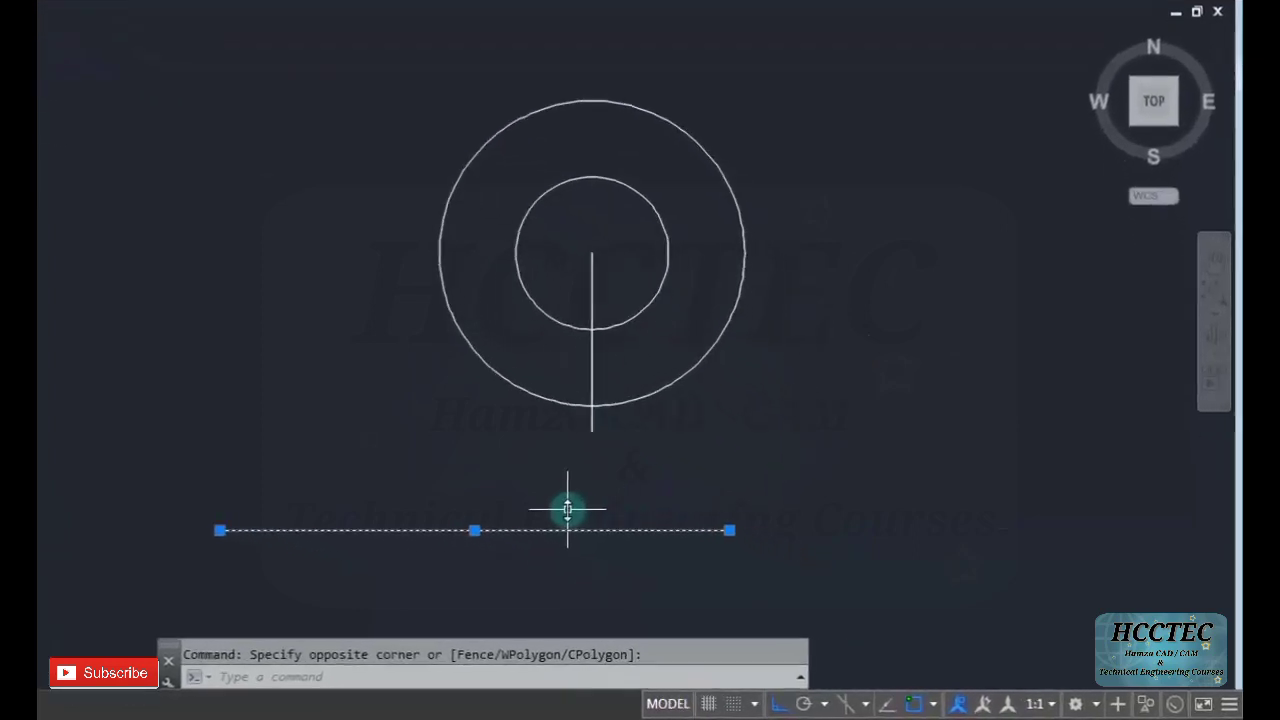
pyautogui.write('m')
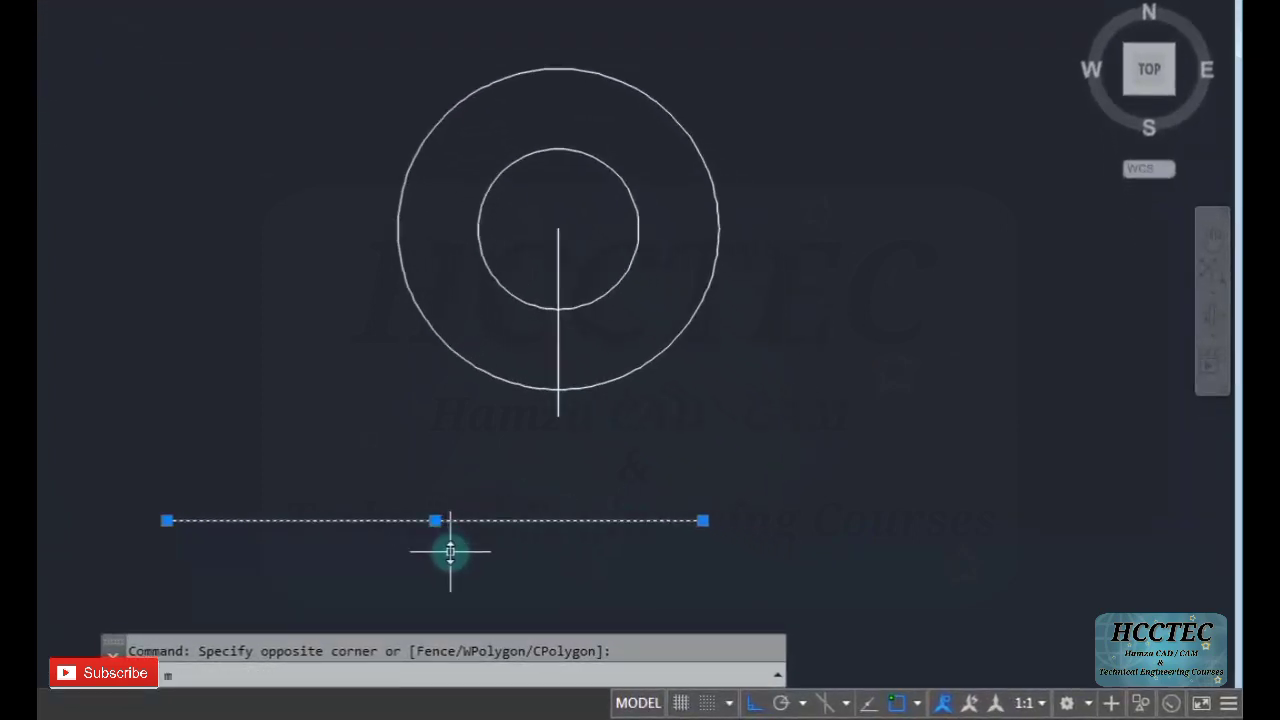
pyautogui.press('Return')
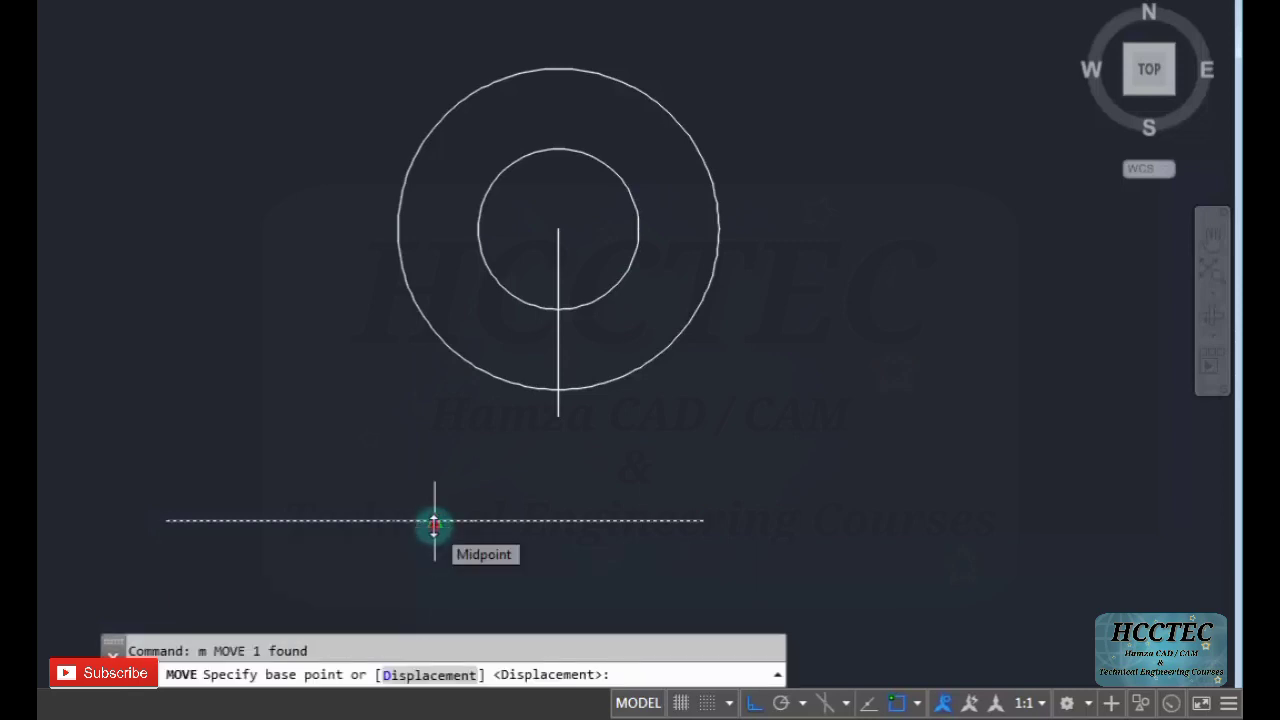
pyautogui.click(434, 521)
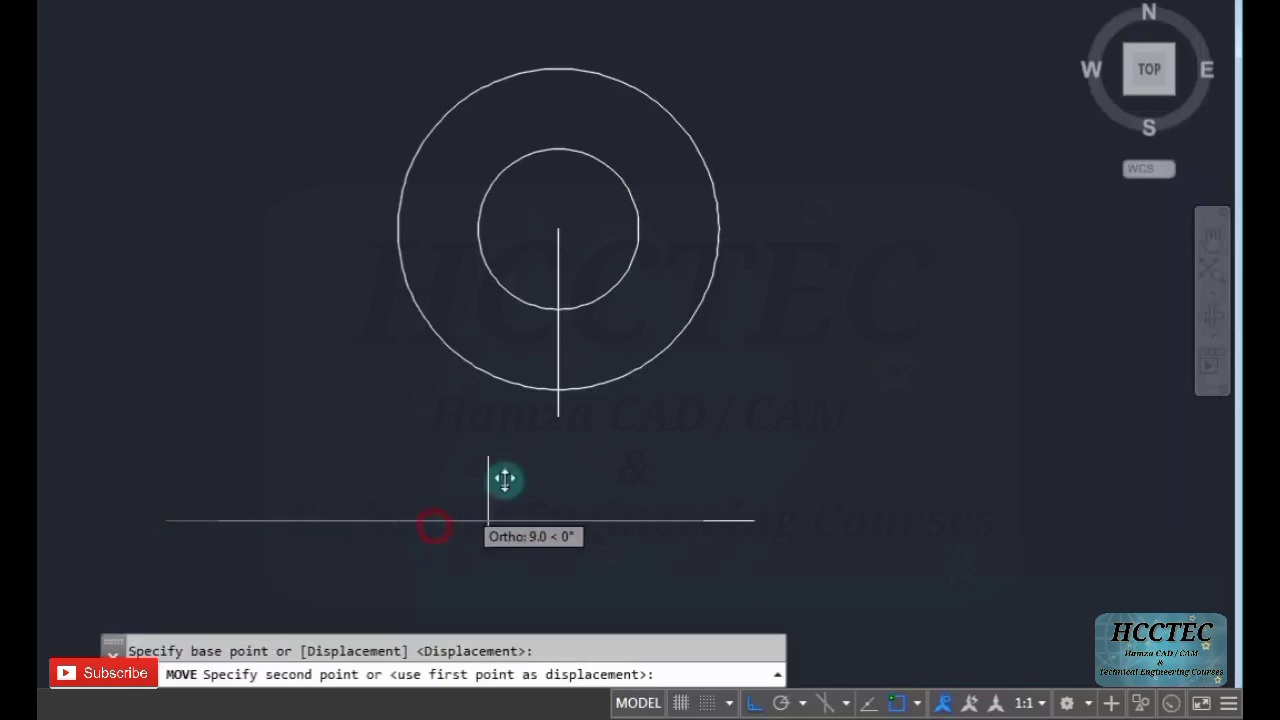
pyautogui.click(559, 419)
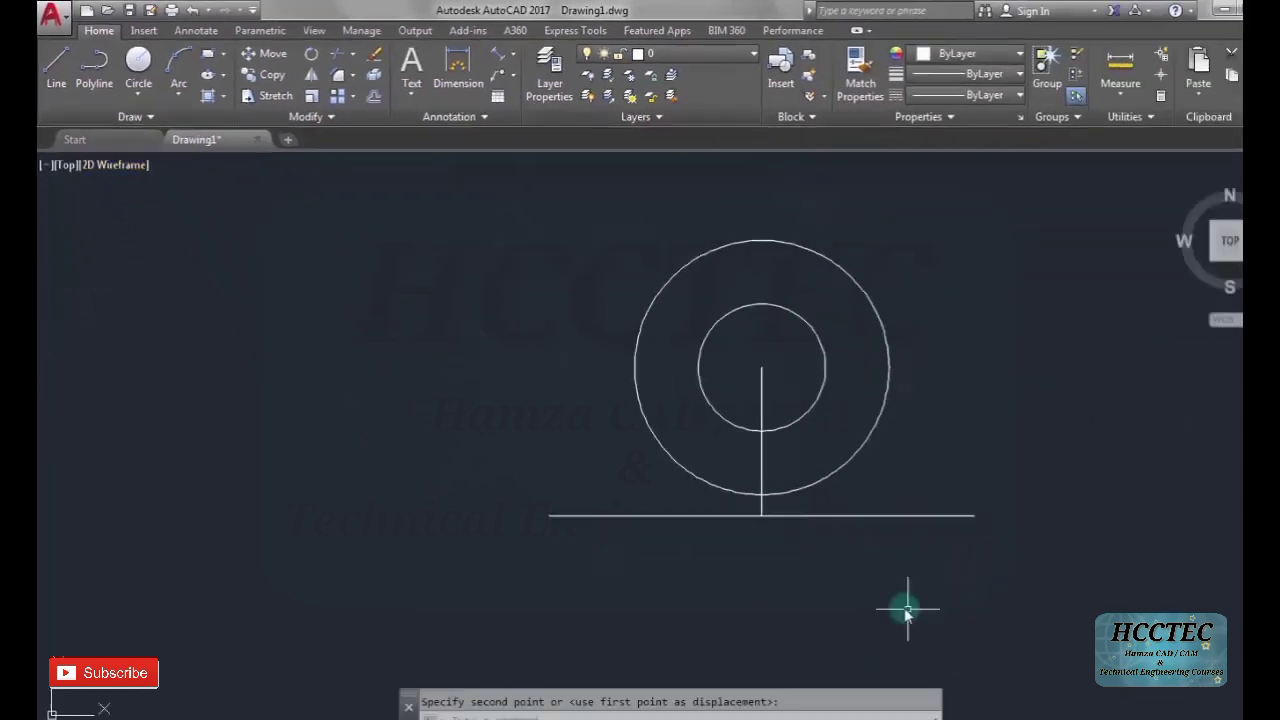
# Step: Erase the vertical construction line between the circles' centre and the horizontal line
pyautogui.scroll(5, 737, 494)
pyautogui.click(741, 464)
pyautogui.click(648, 464)
pyautogui.scroll(-5, 829, 503)
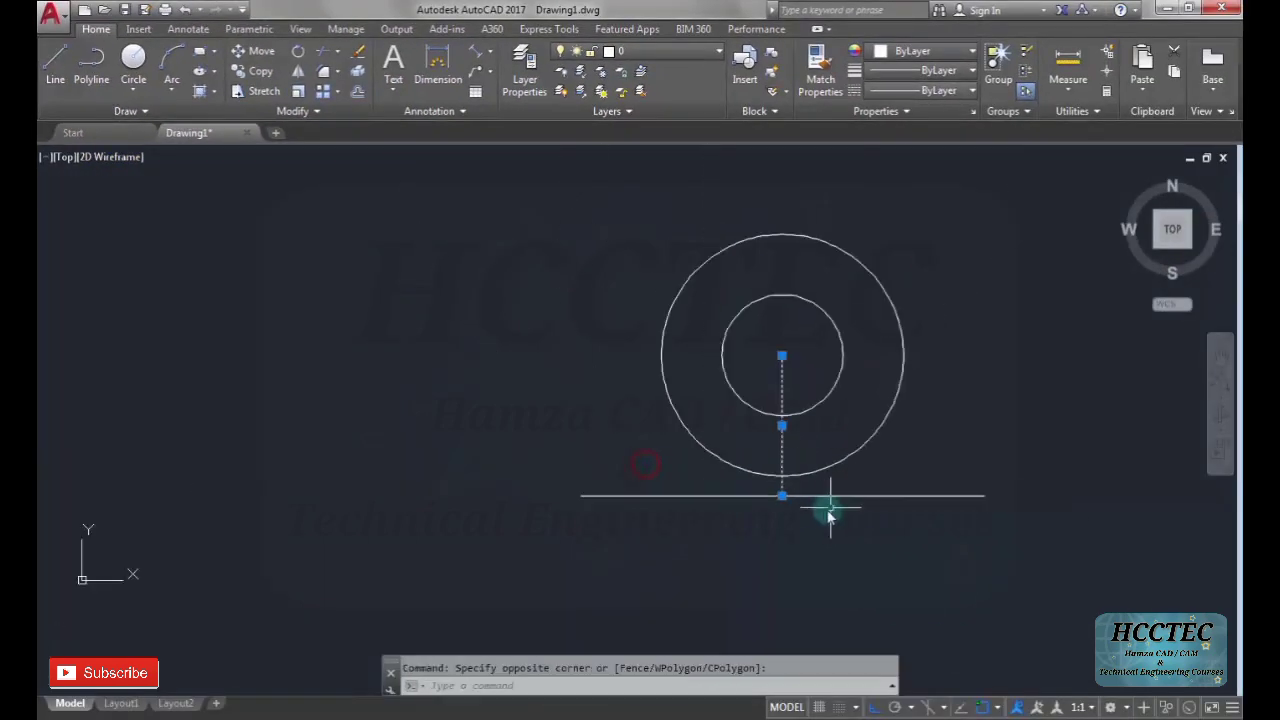
pyautogui.write('e')
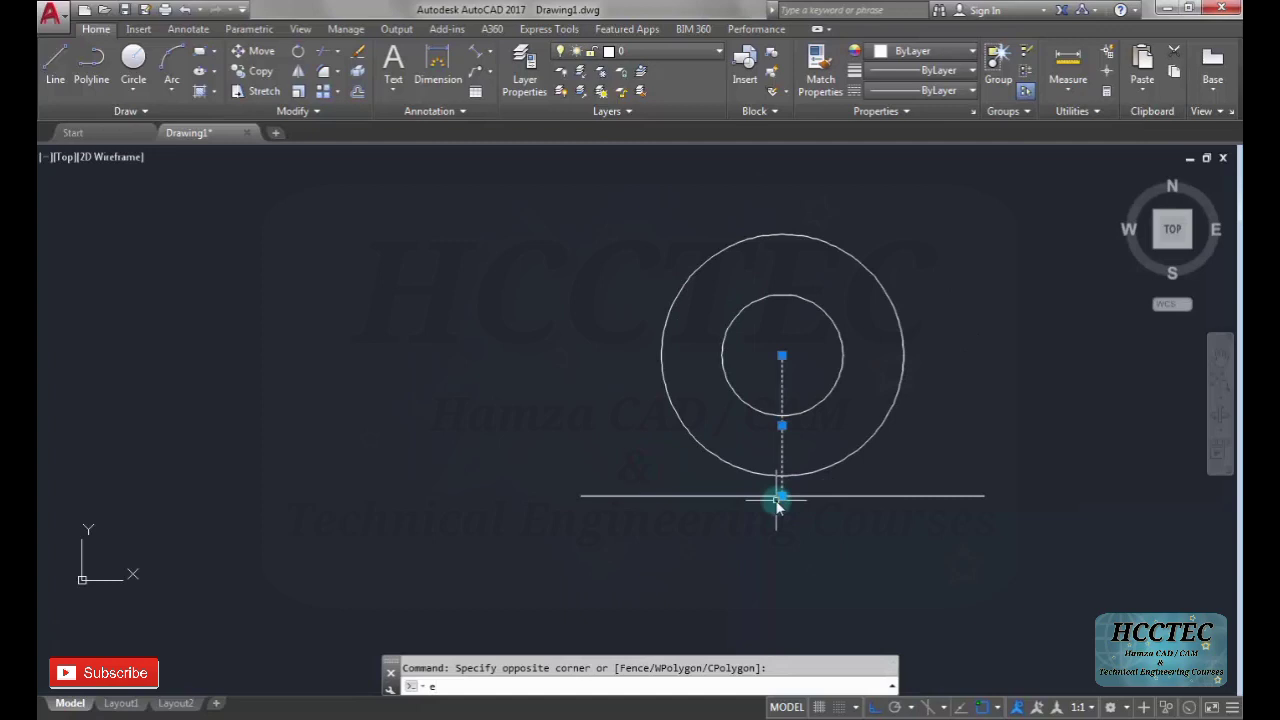
pyautogui.press('Return')
pyautogui.scroll(-3, 640, 537)
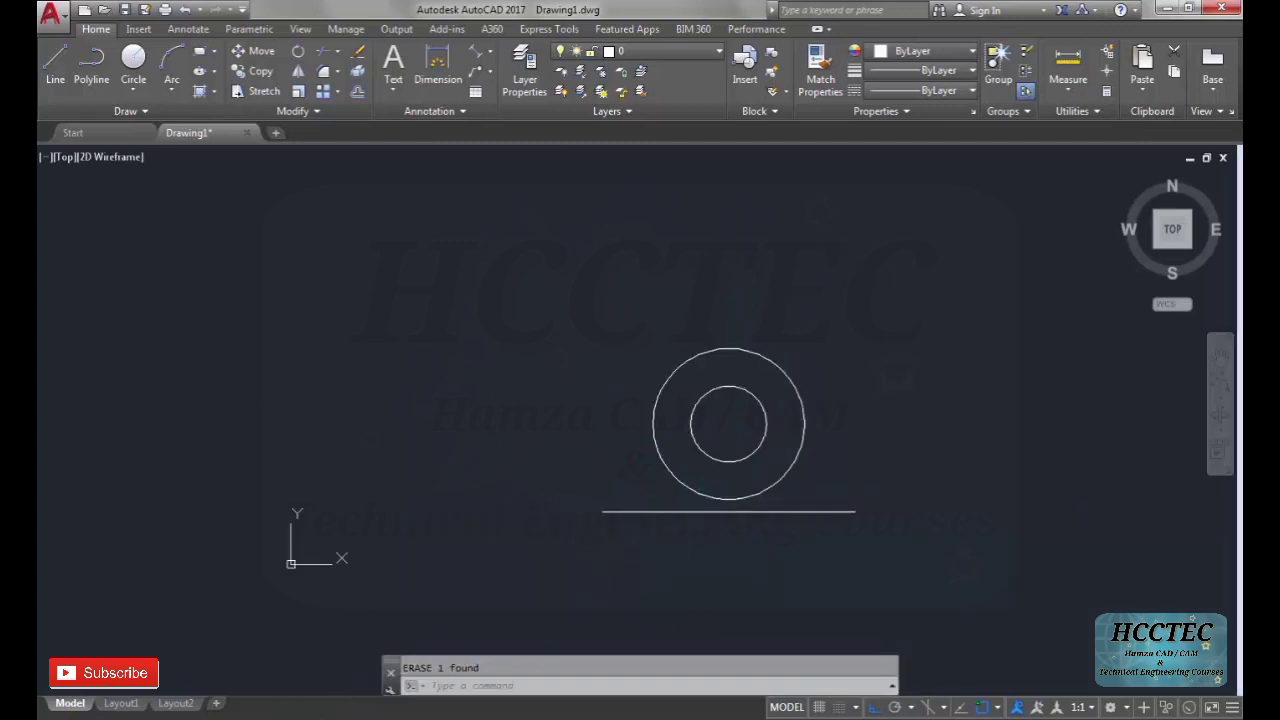
# Step: Check the reference drawing, return to AutoCAD and draw a line from the base line's left end tangent to the outer circle
pyautogui.hotkey('alt', 'Tab')
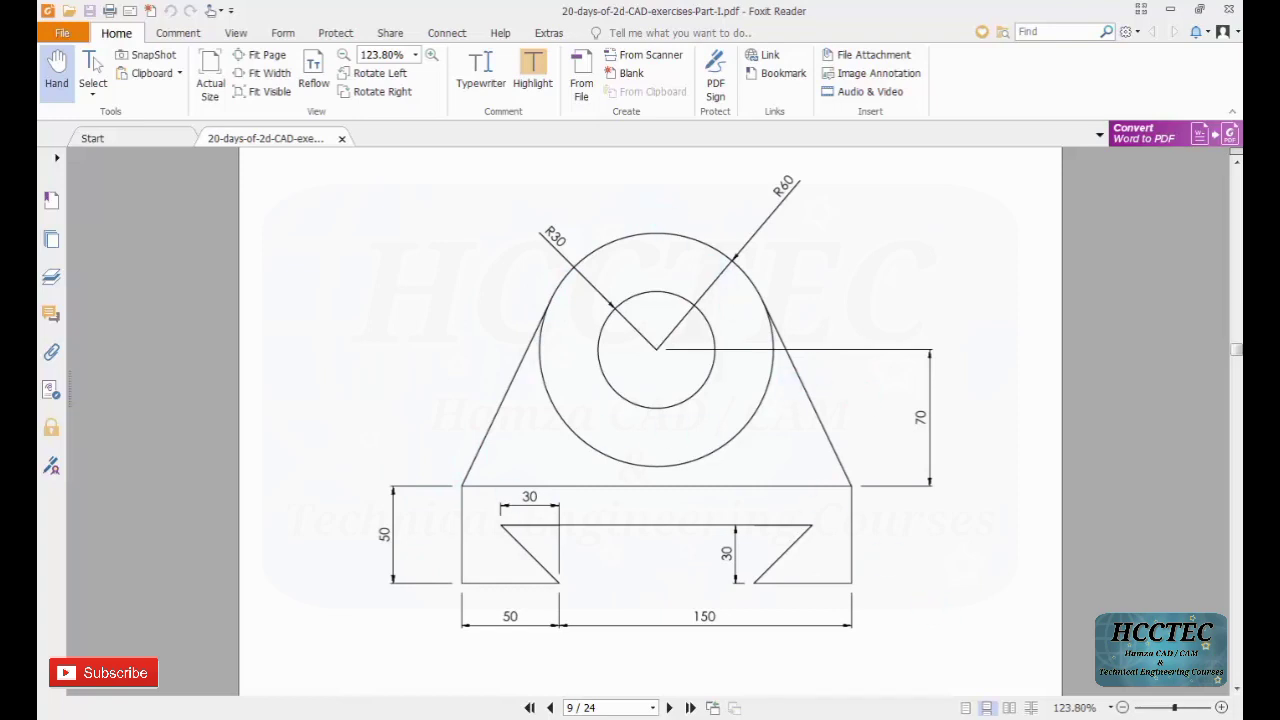
pyautogui.hotkey('alt', 'Tab')
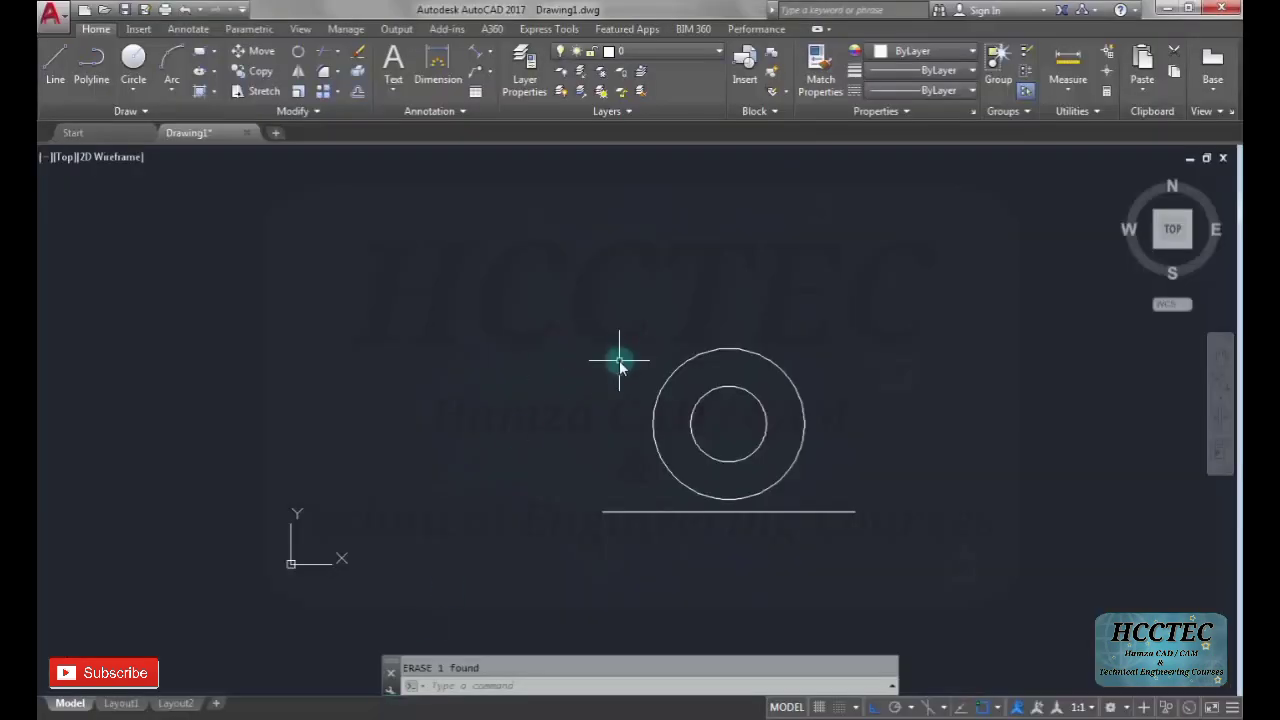
pyautogui.write('l')
pyautogui.press('Return')
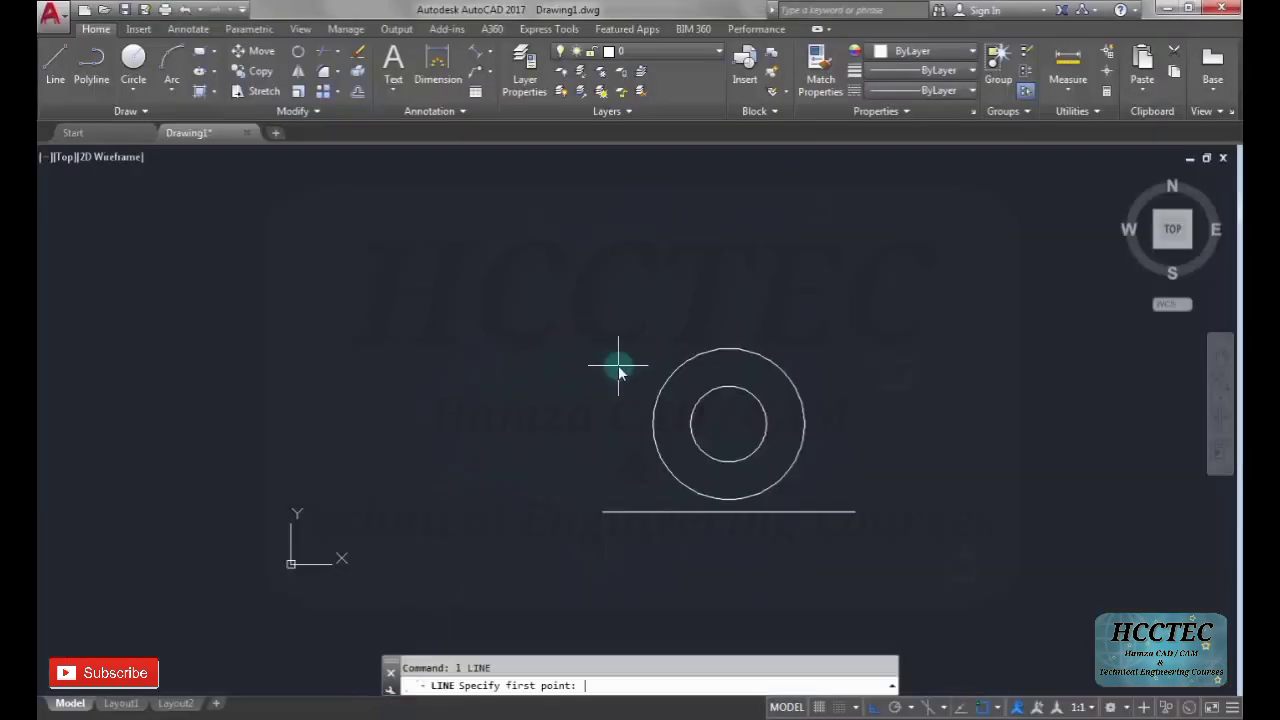
pyautogui.click(602, 512)
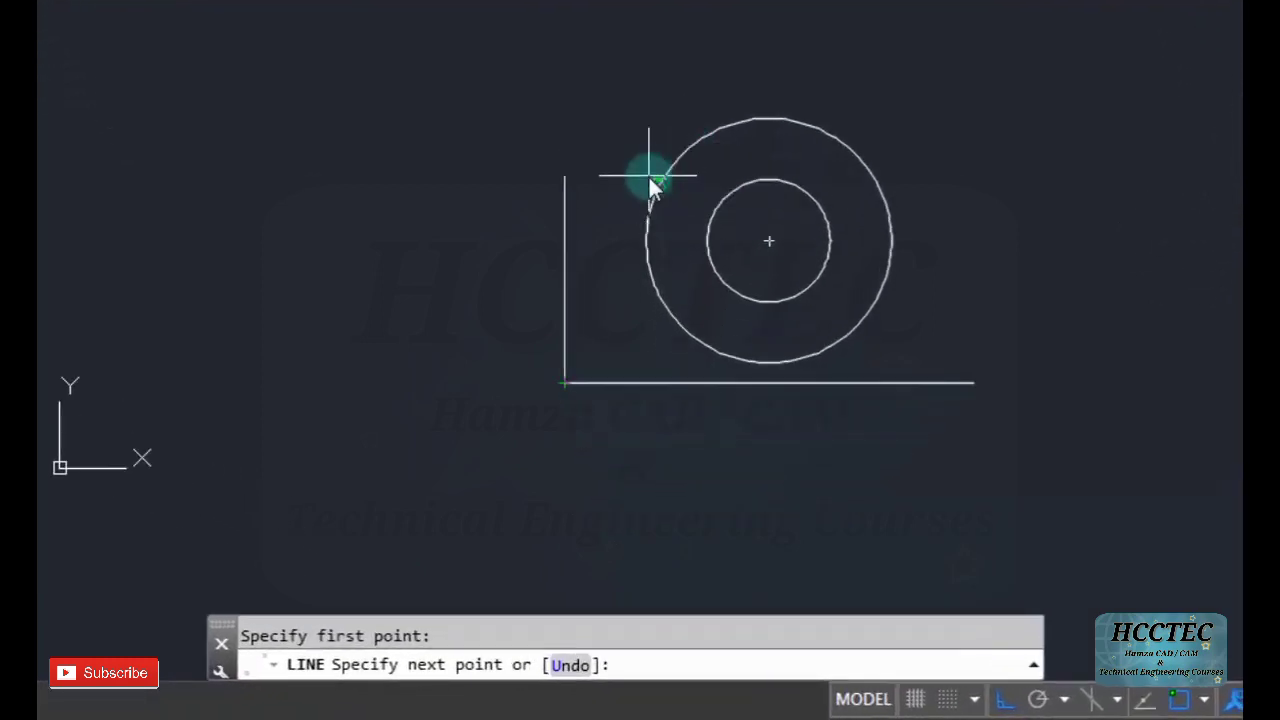
pyautogui.click(651, 180)
pyautogui.press('Escape')
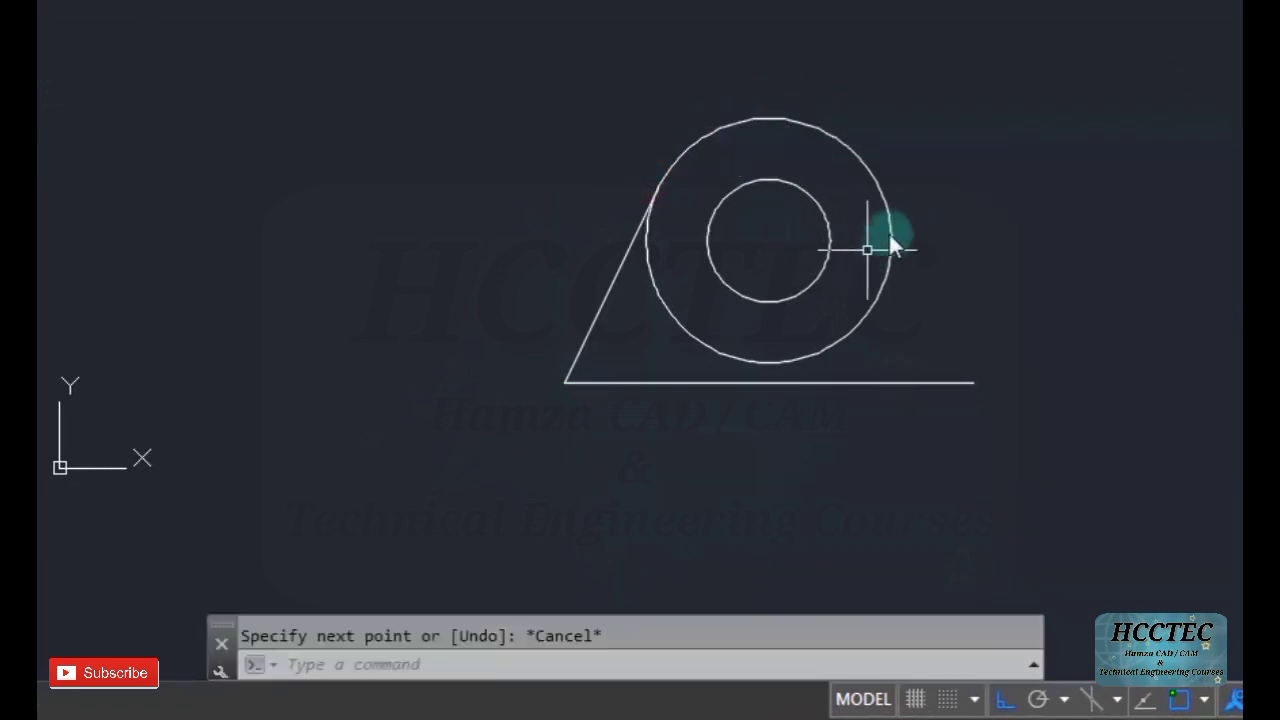
# Step: Draw a line from the base line's right end tangent to the right side of the outer circle
pyautogui.press('Return')
pyautogui.click(971, 378)
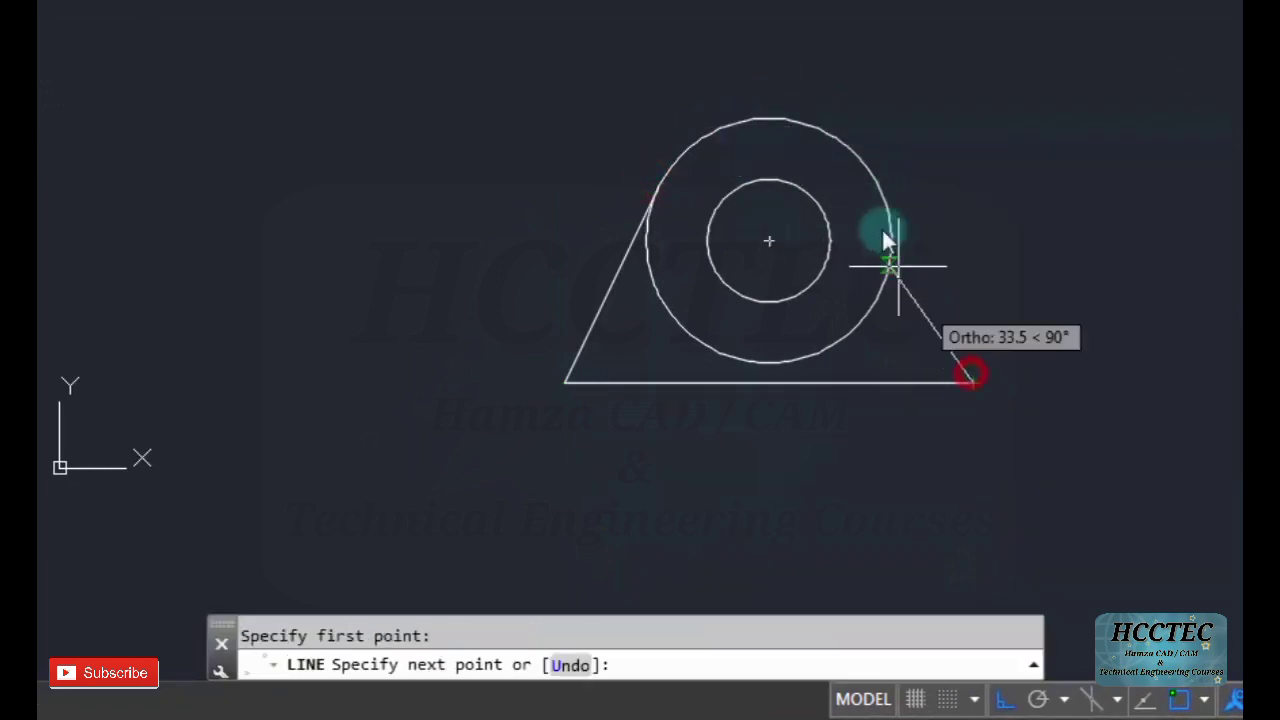
pyautogui.scroll(4, 880, 188)
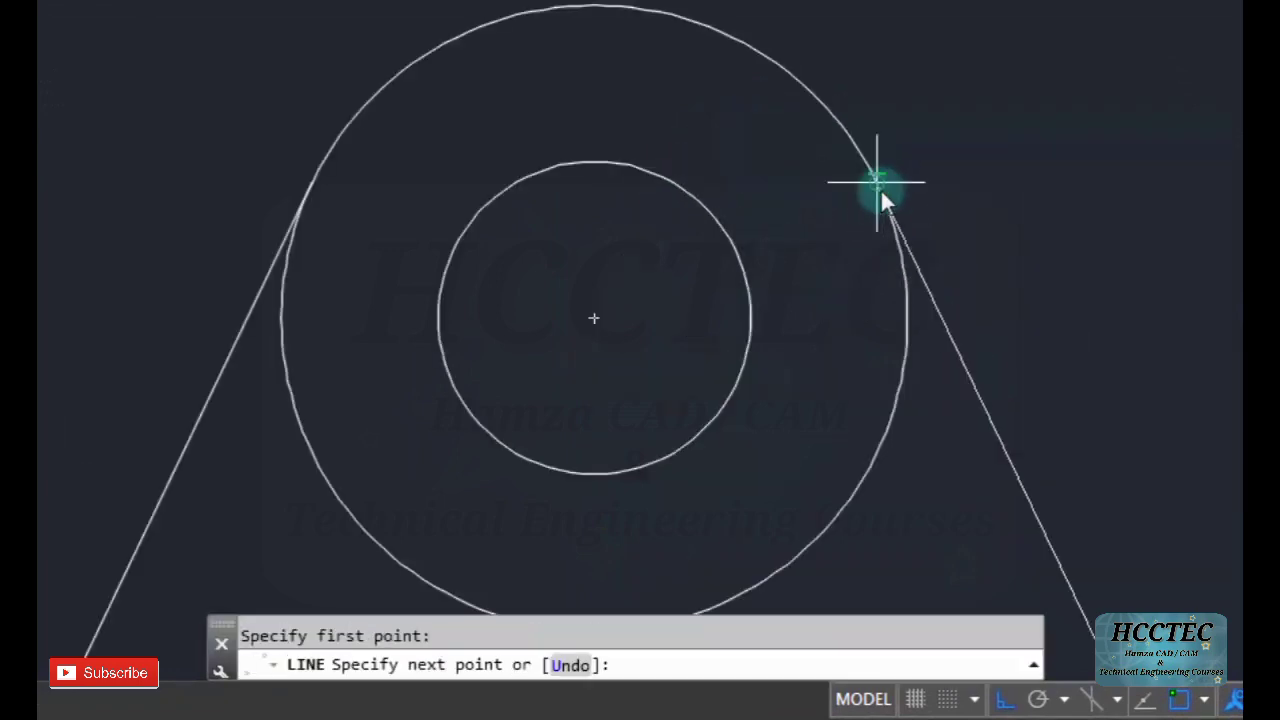
pyautogui.scroll(4, 880, 188)
pyautogui.scroll(-4, 880, 188)
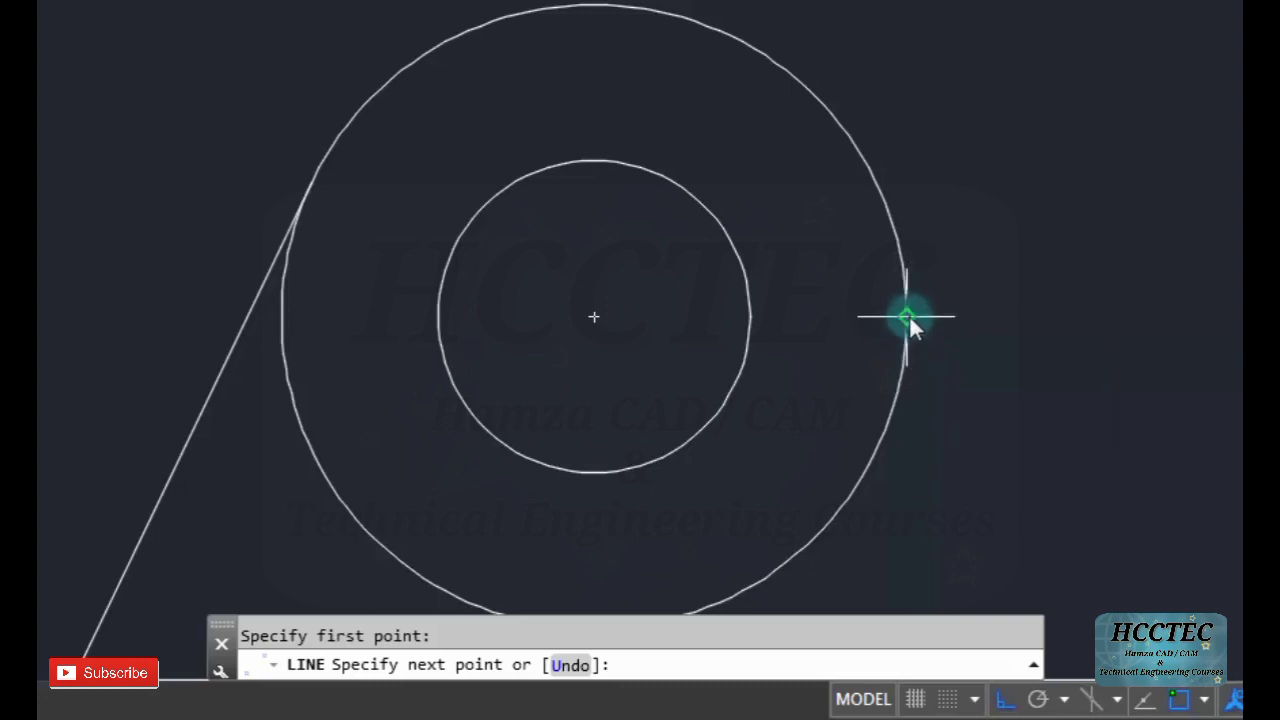
pyautogui.click(872, 183)
pyautogui.scroll(-4, 1003, 117)
pyautogui.press('Escape')
pyautogui.scroll(8, 714, 218)
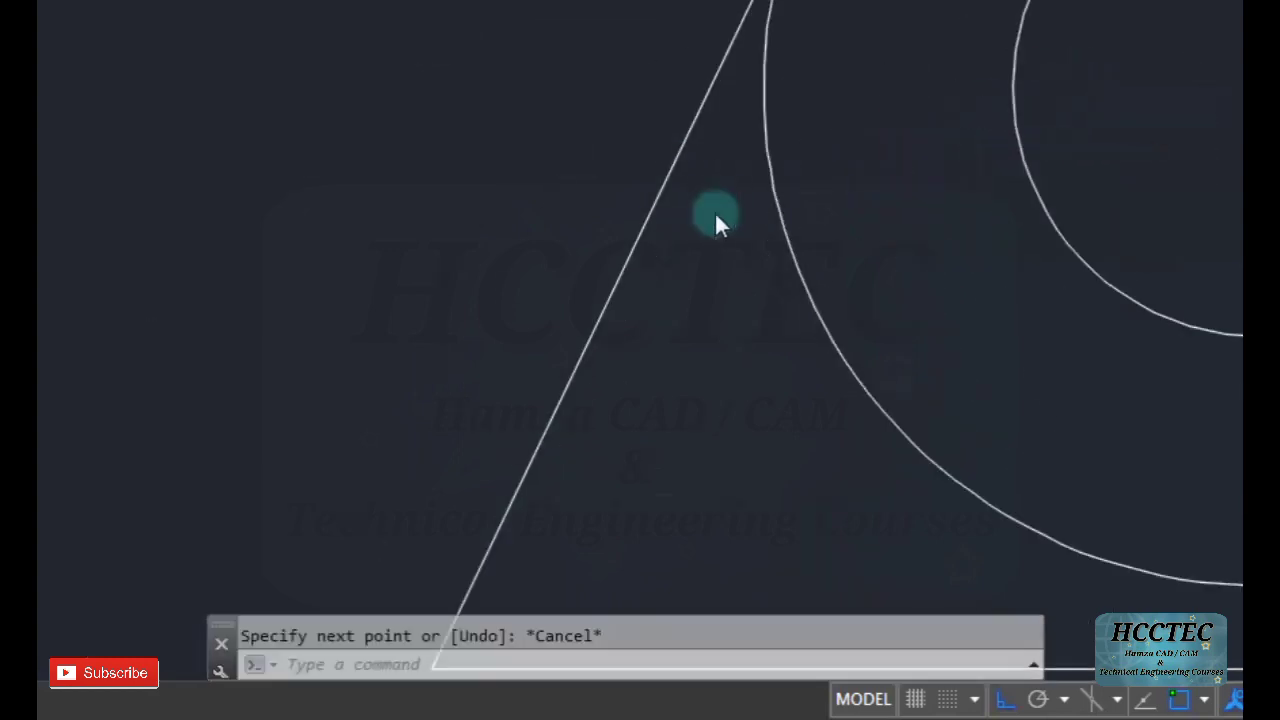
pyautogui.scroll(-8, 854, 190)
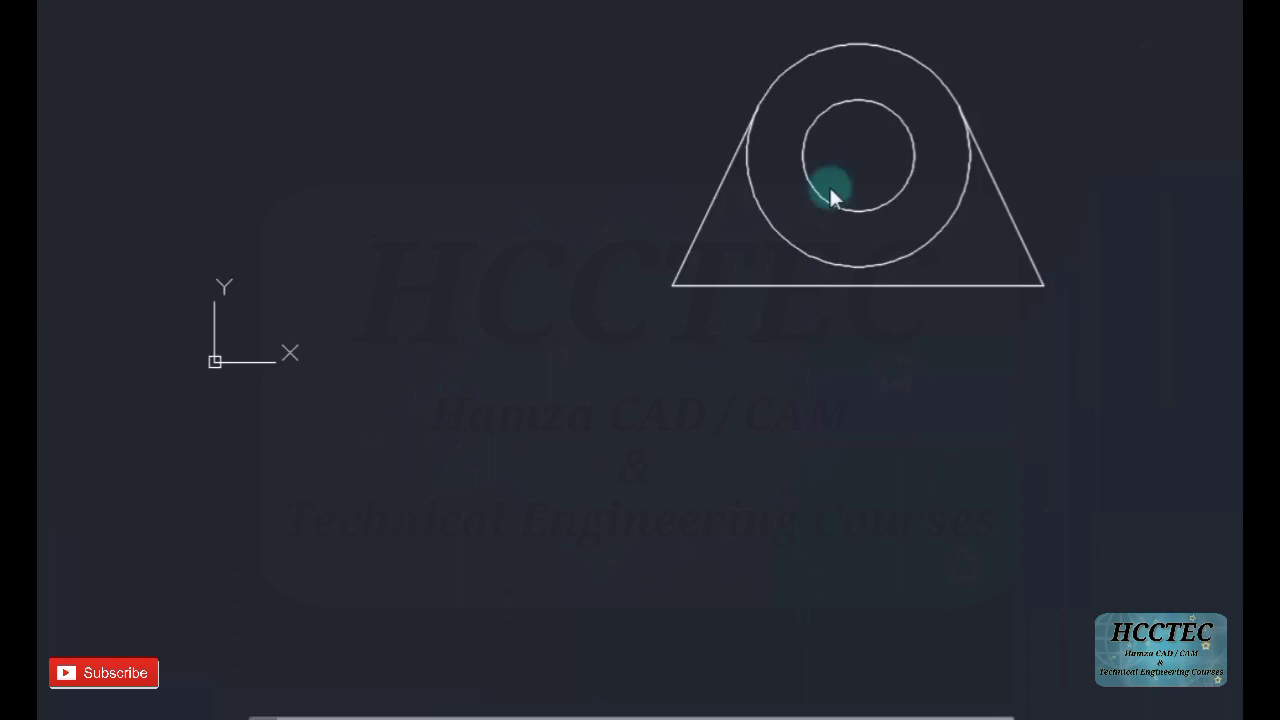
pyautogui.scroll(4, 900, 215)
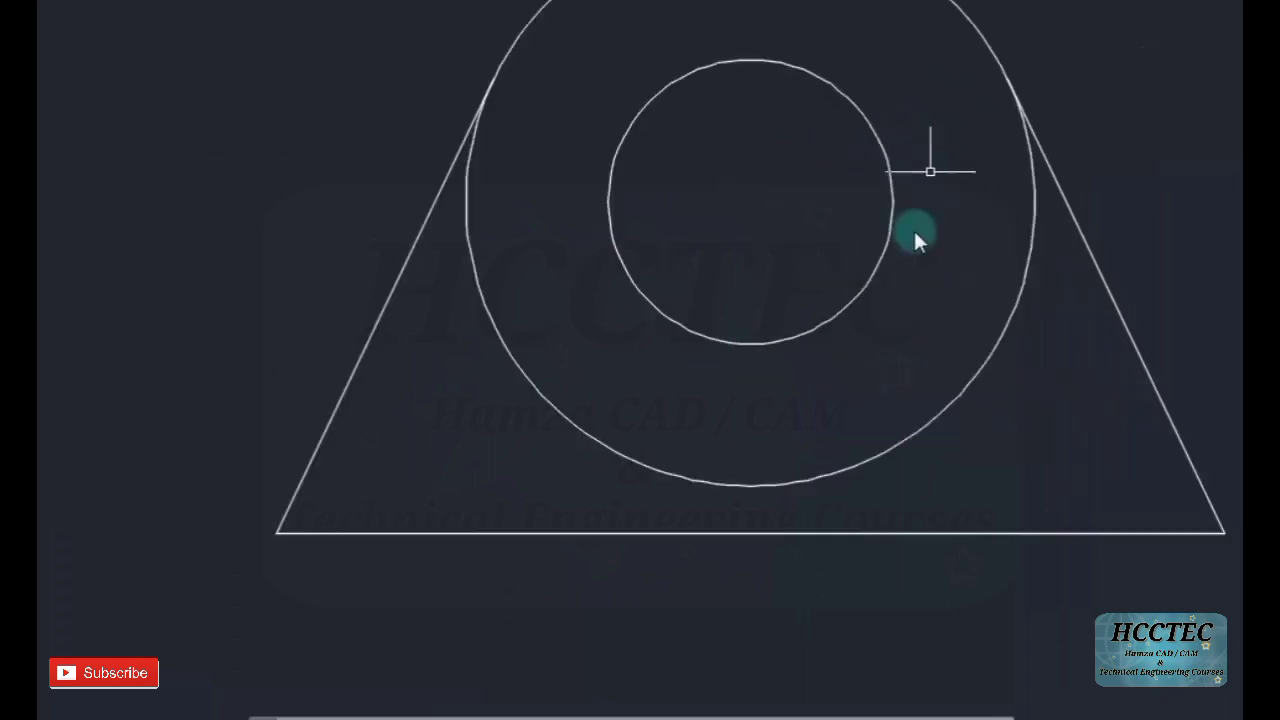
pyautogui.scroll(-2, 710, 618)
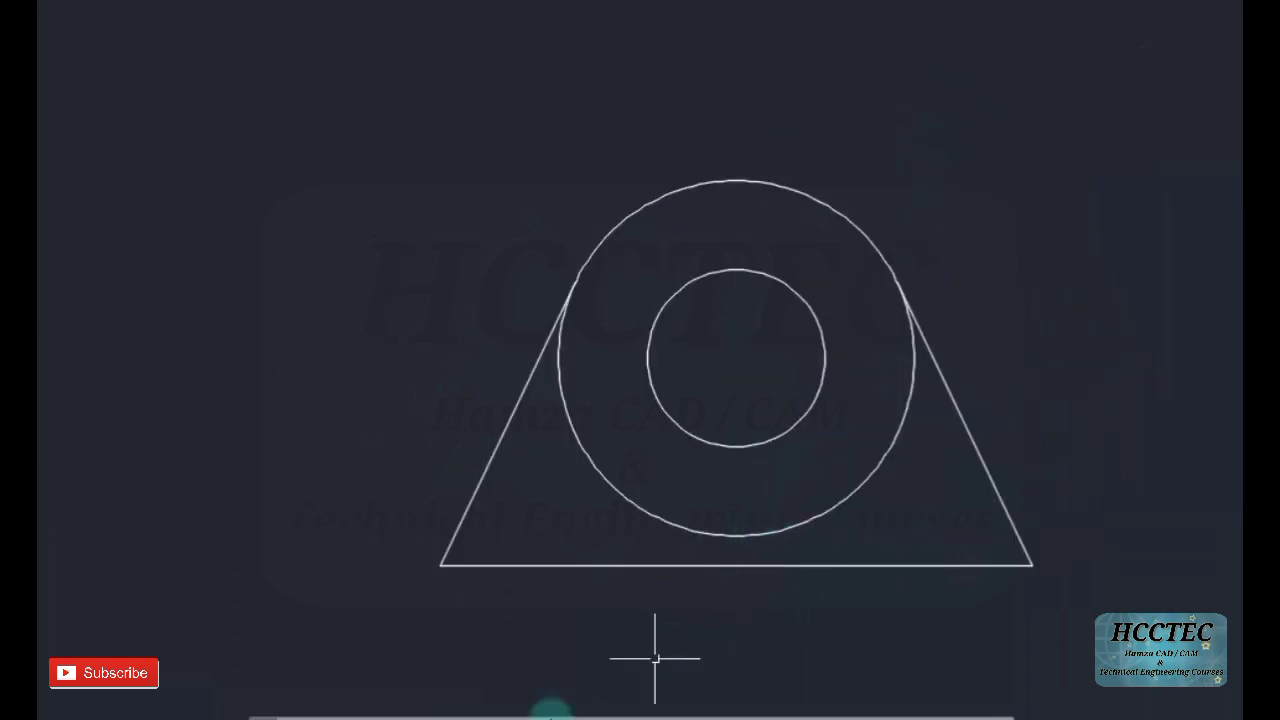